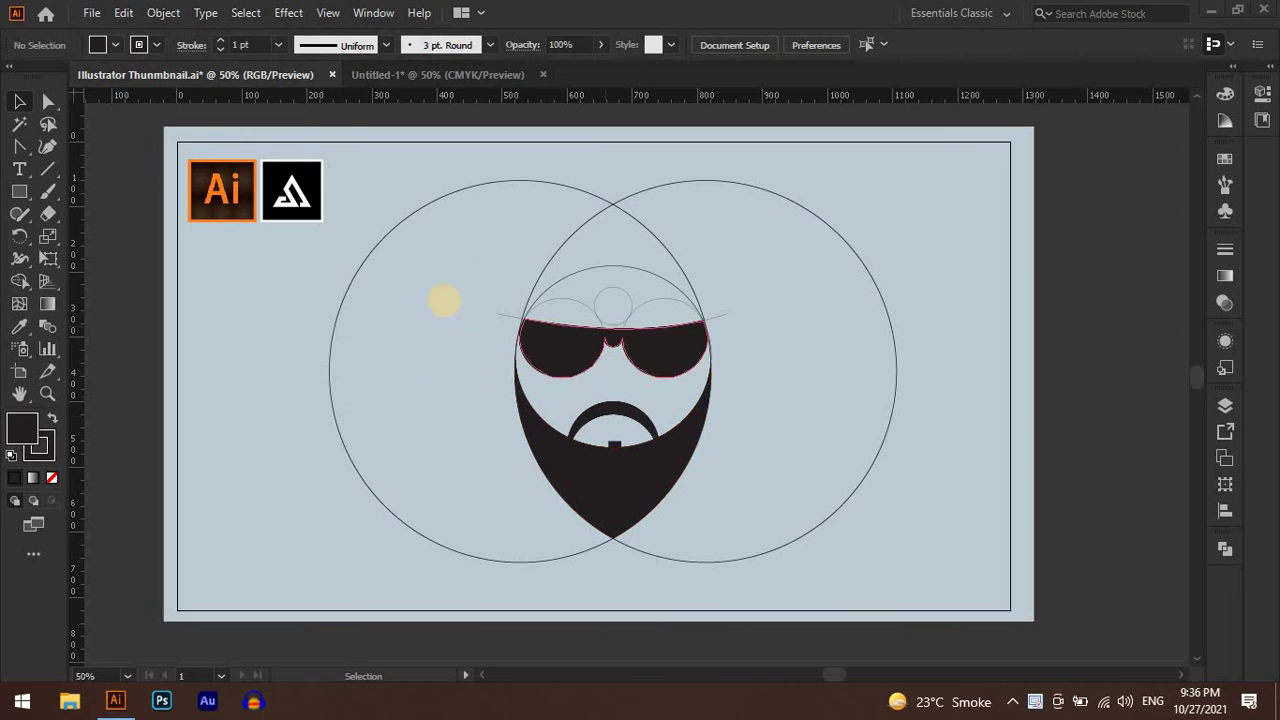
Step: In Untitled-1, draw a large circle near the artboard centre with the Ellipse Tool
left_click(367, 447)
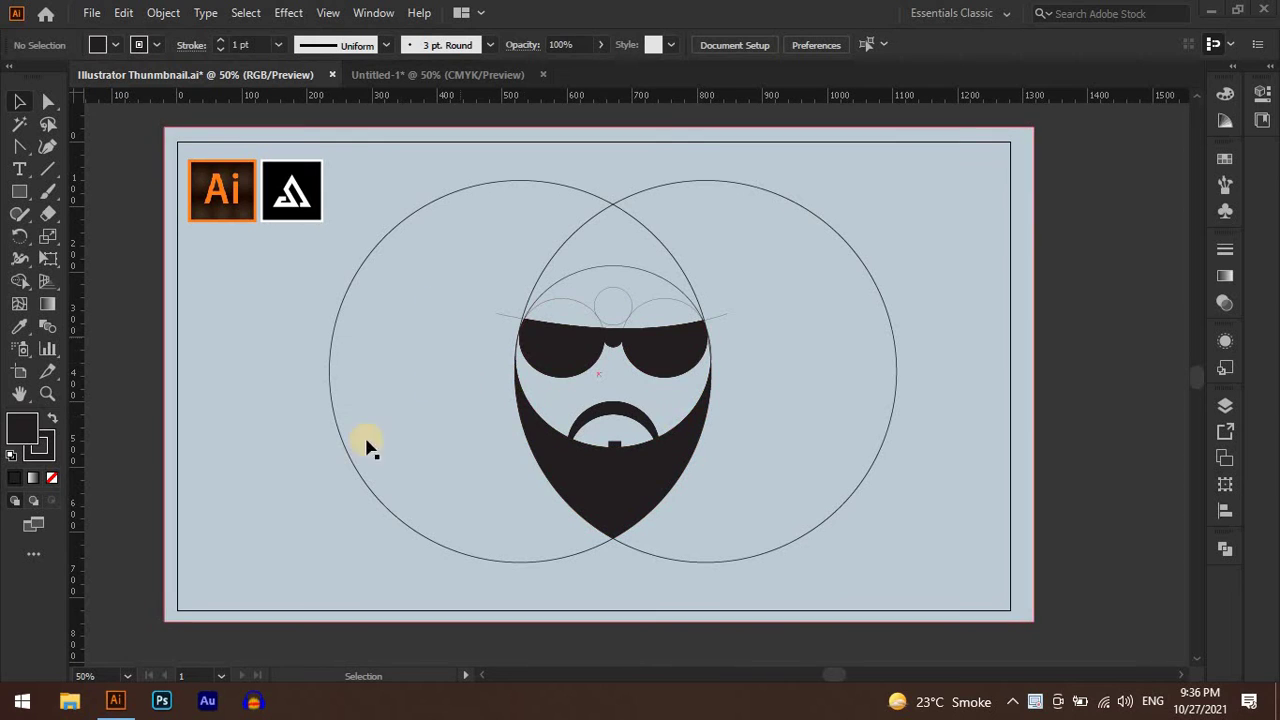
left_click(449, 73)
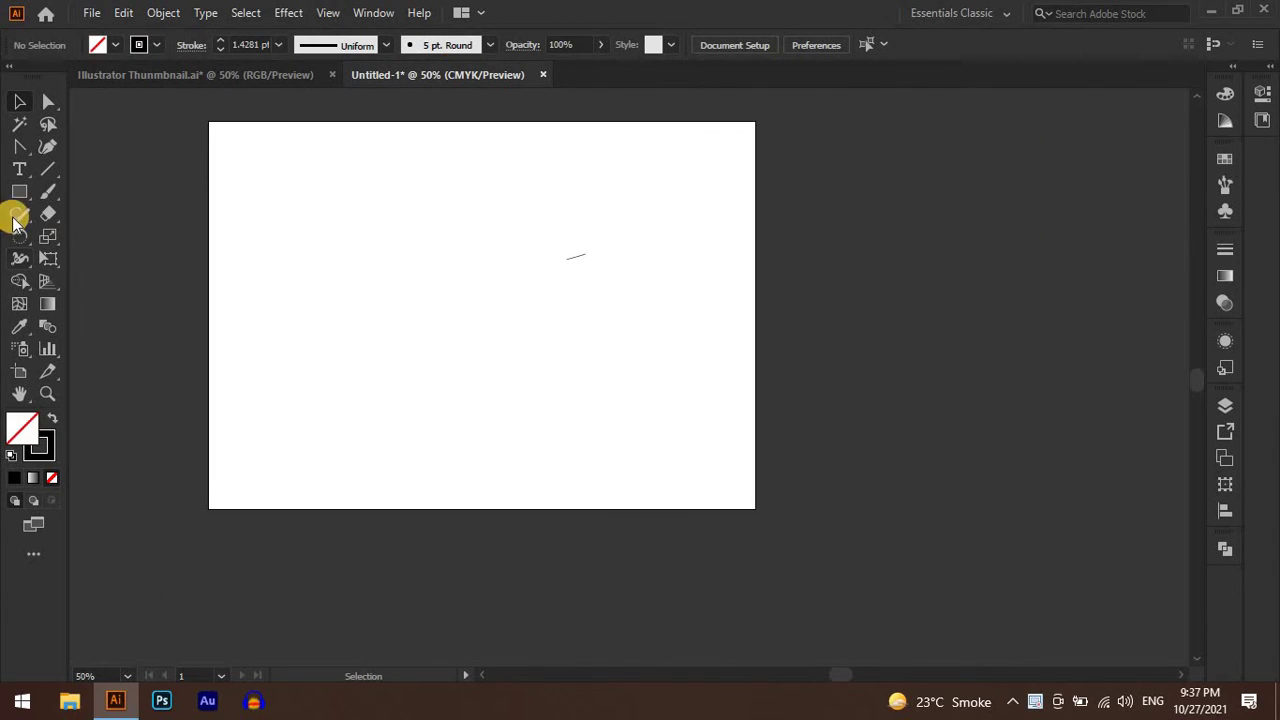
left_click_drag(24, 197, 106, 234)
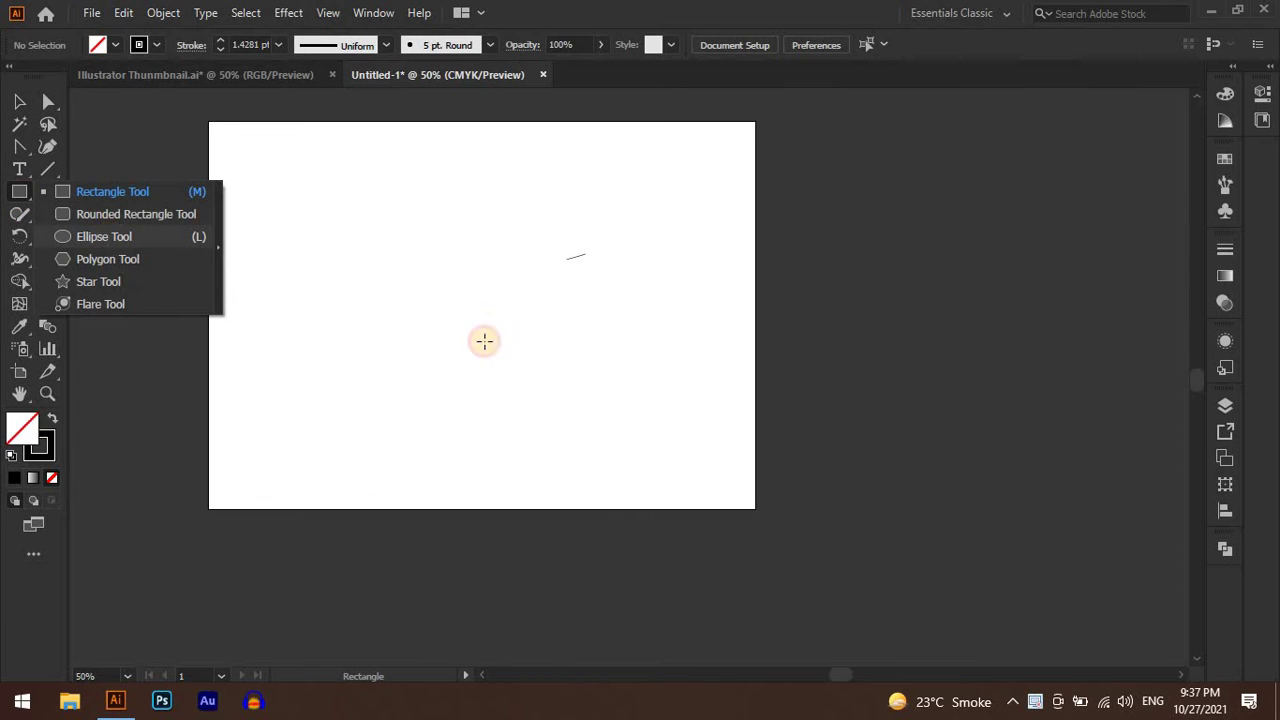
left_click_drag(480, 313, 626, 458)
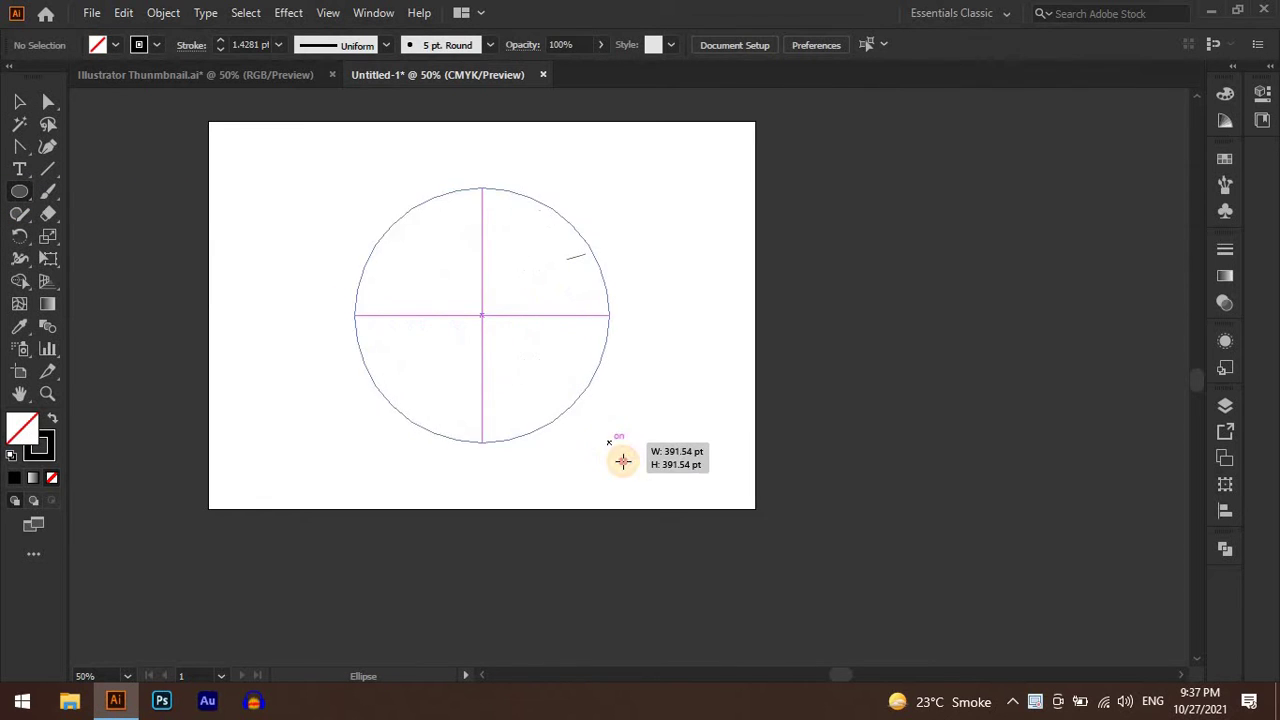
scroll(508, 313, "up", 2)
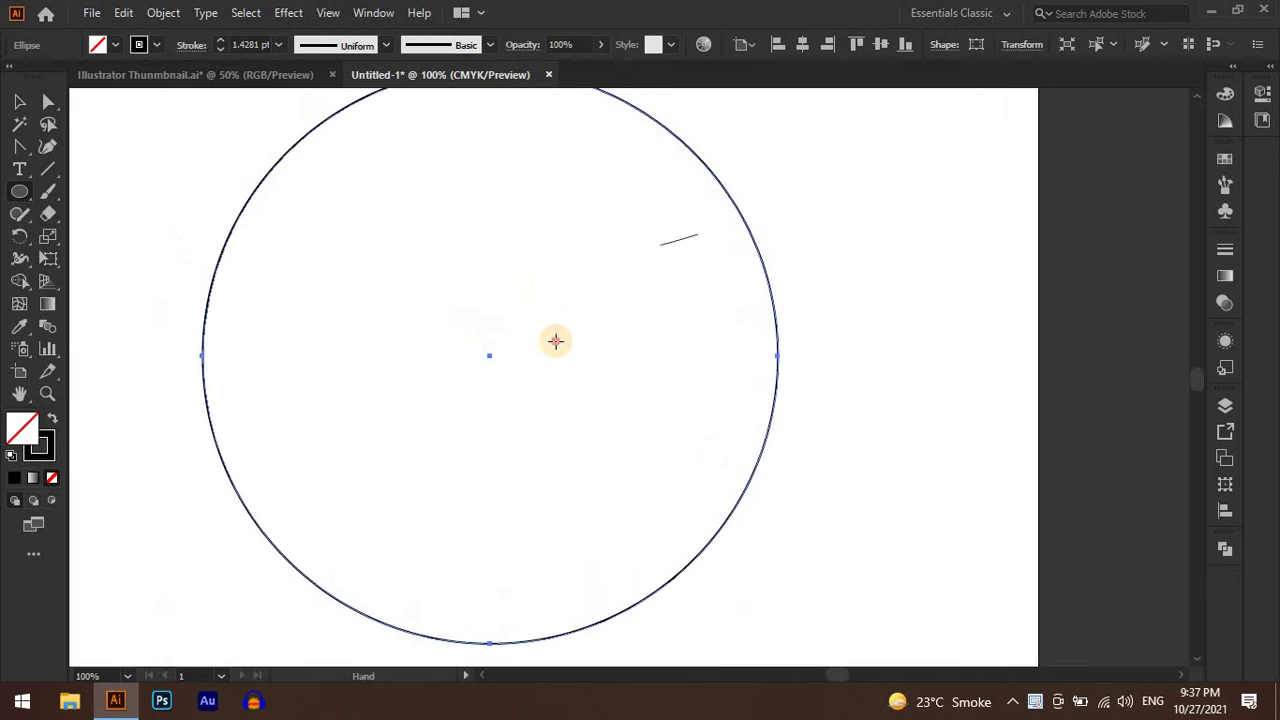
scroll(557, 337, "down", 1)
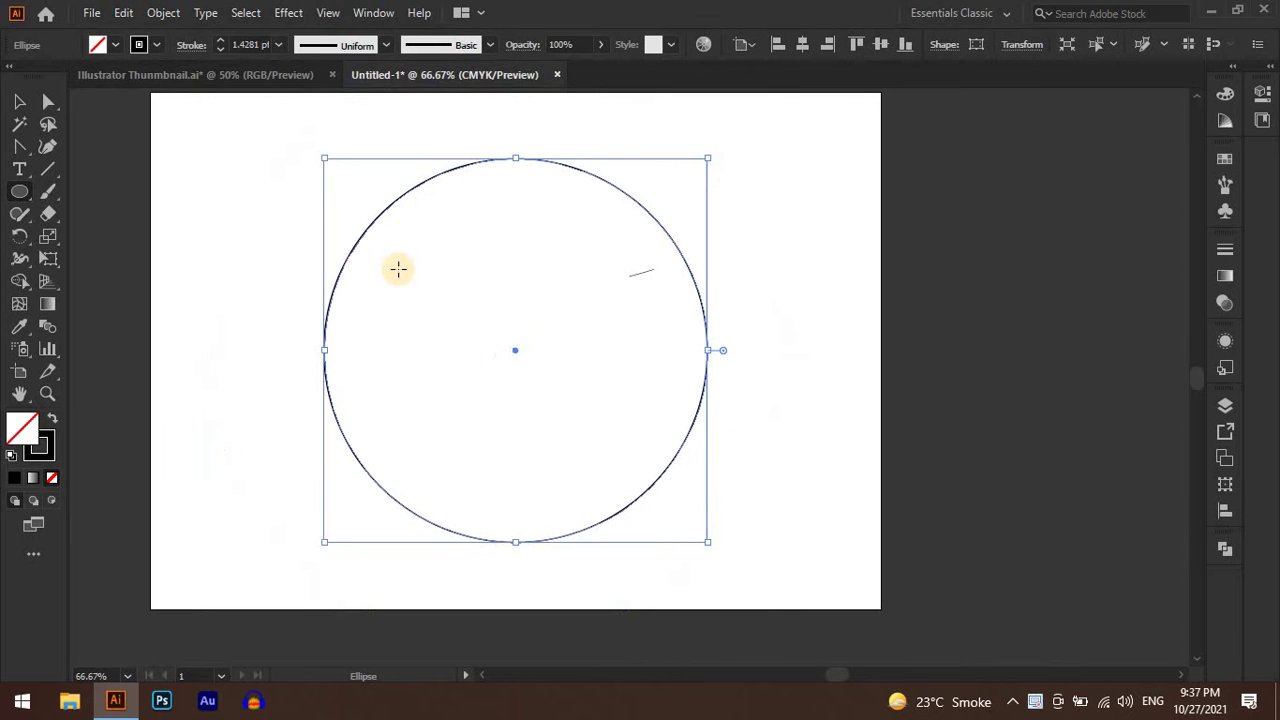
Step: Copy the circle, paste it in front, and move the copy right so both overlap
left_click(123, 12)
left_click(150, 103)
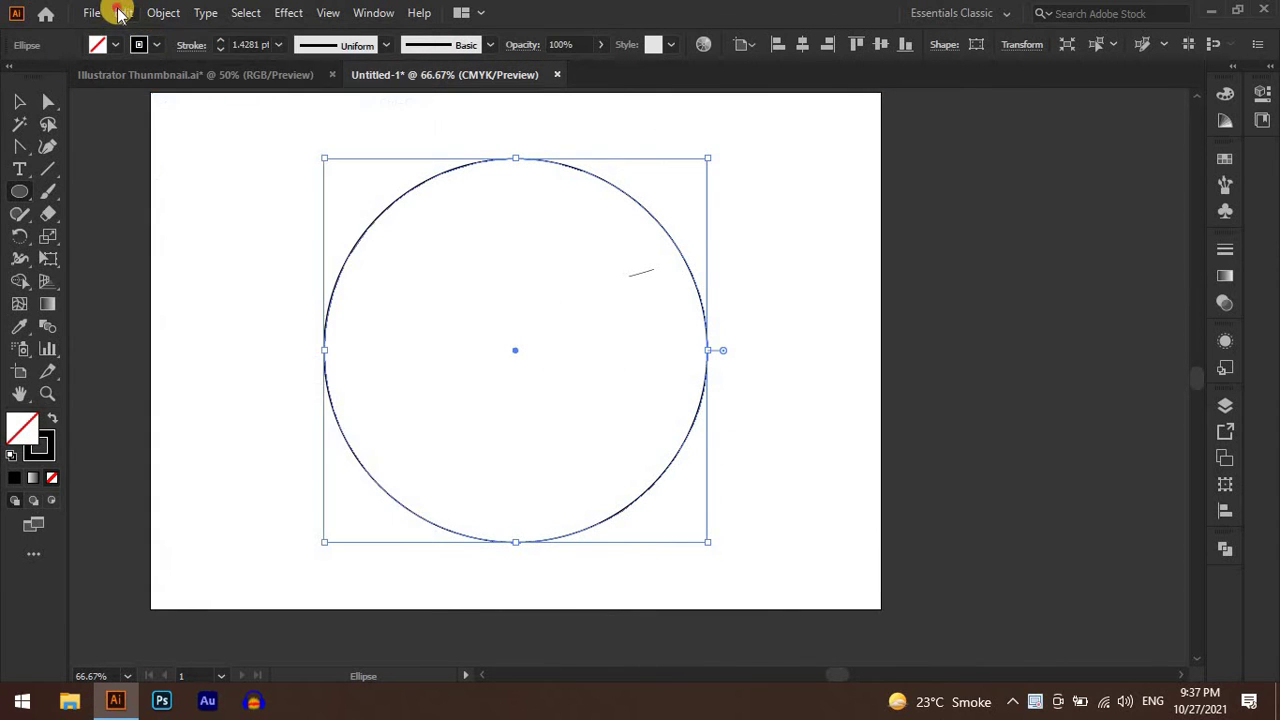
left_click(123, 12)
left_click(185, 145)
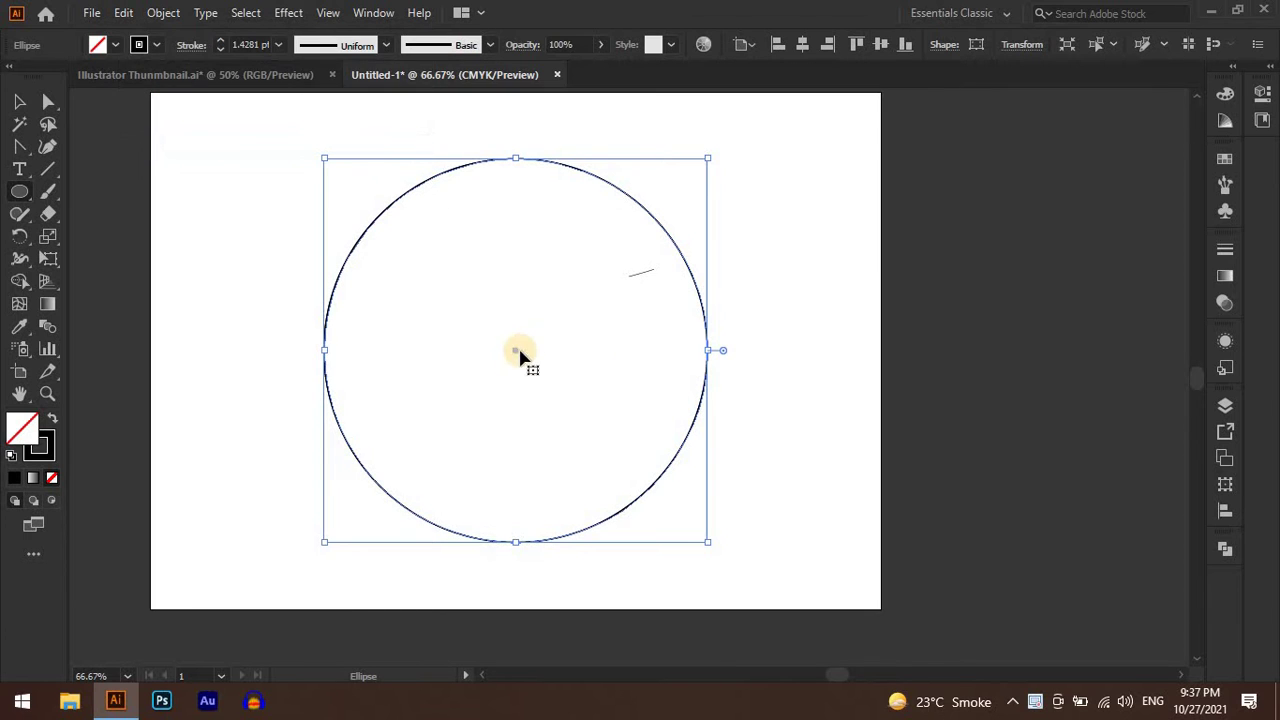
left_click_drag(517, 355, 655, 357)
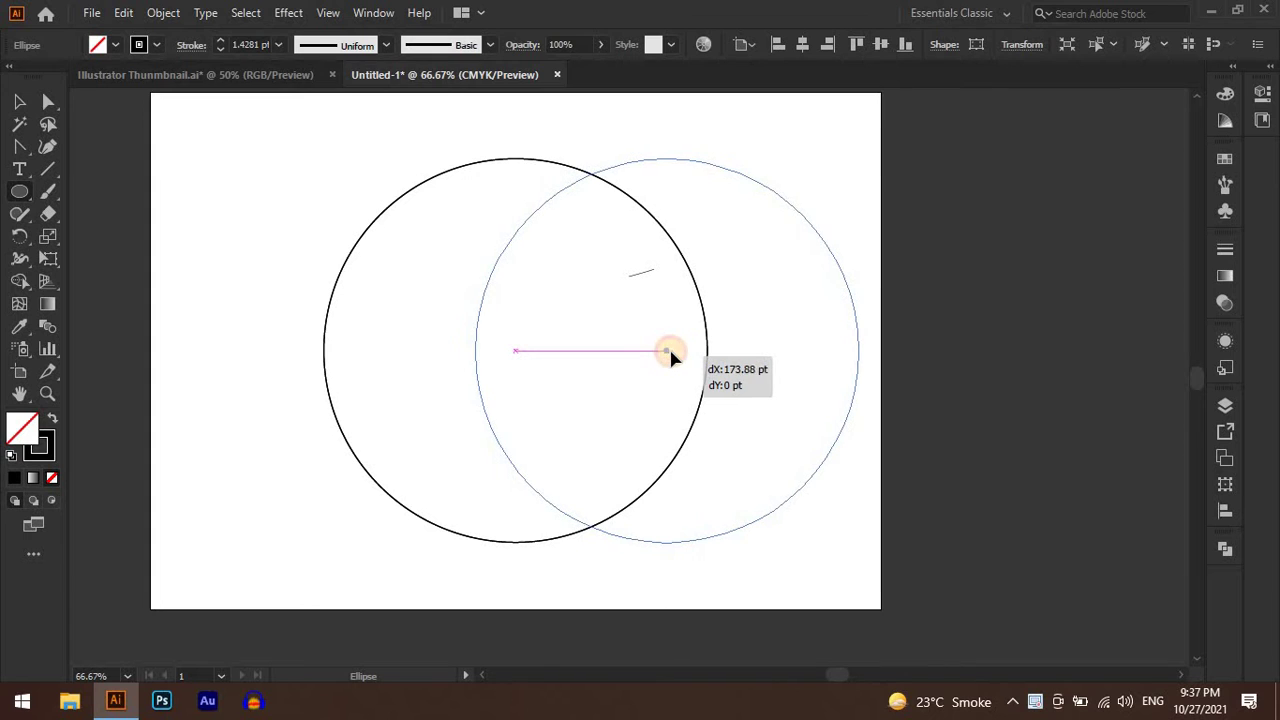
left_click_drag(660, 357, 670, 357)
Step: Marquee-select both circles and shift them left toward the artboard centre
left_click(19, 101)
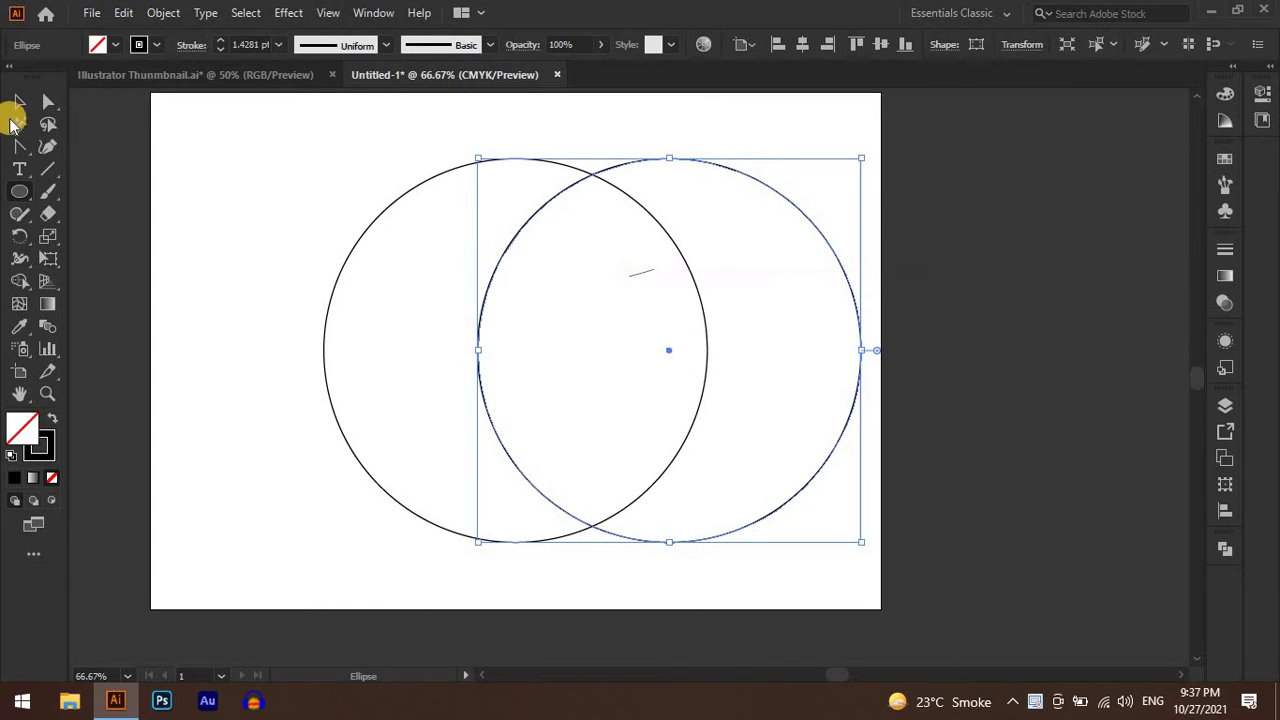
left_click(646, 299)
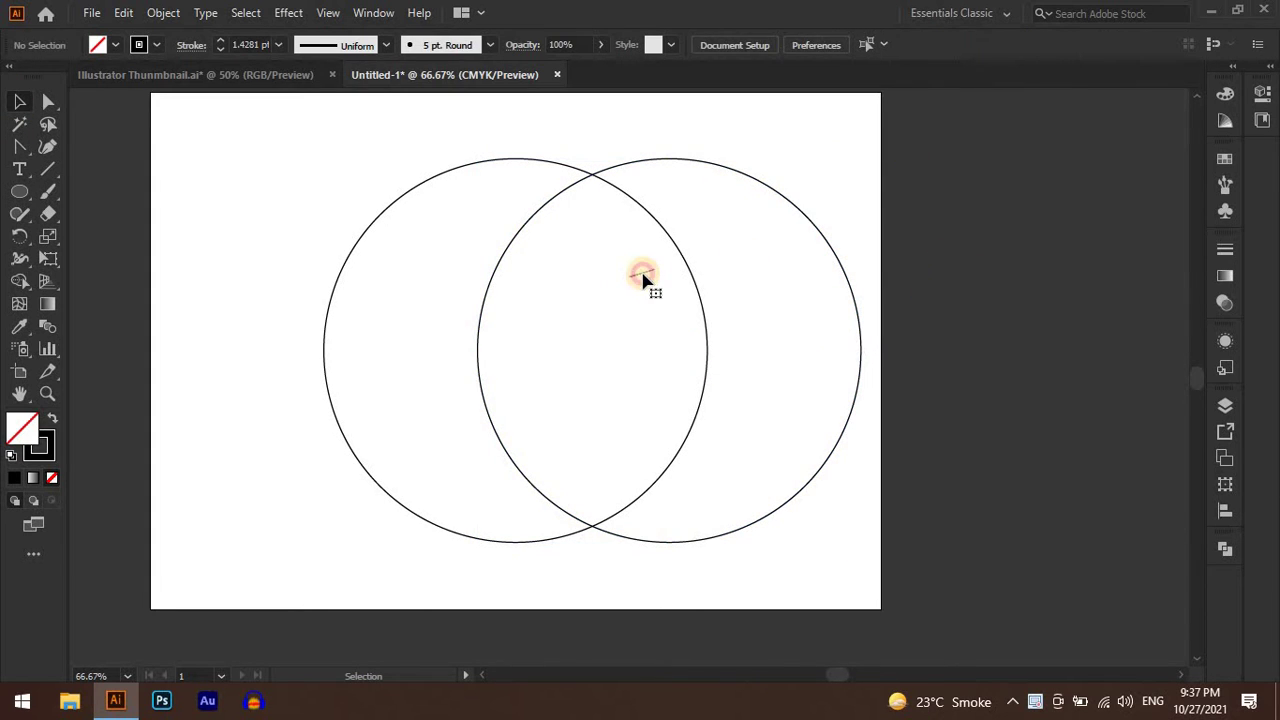
left_click_drag(175, 141, 722, 452)
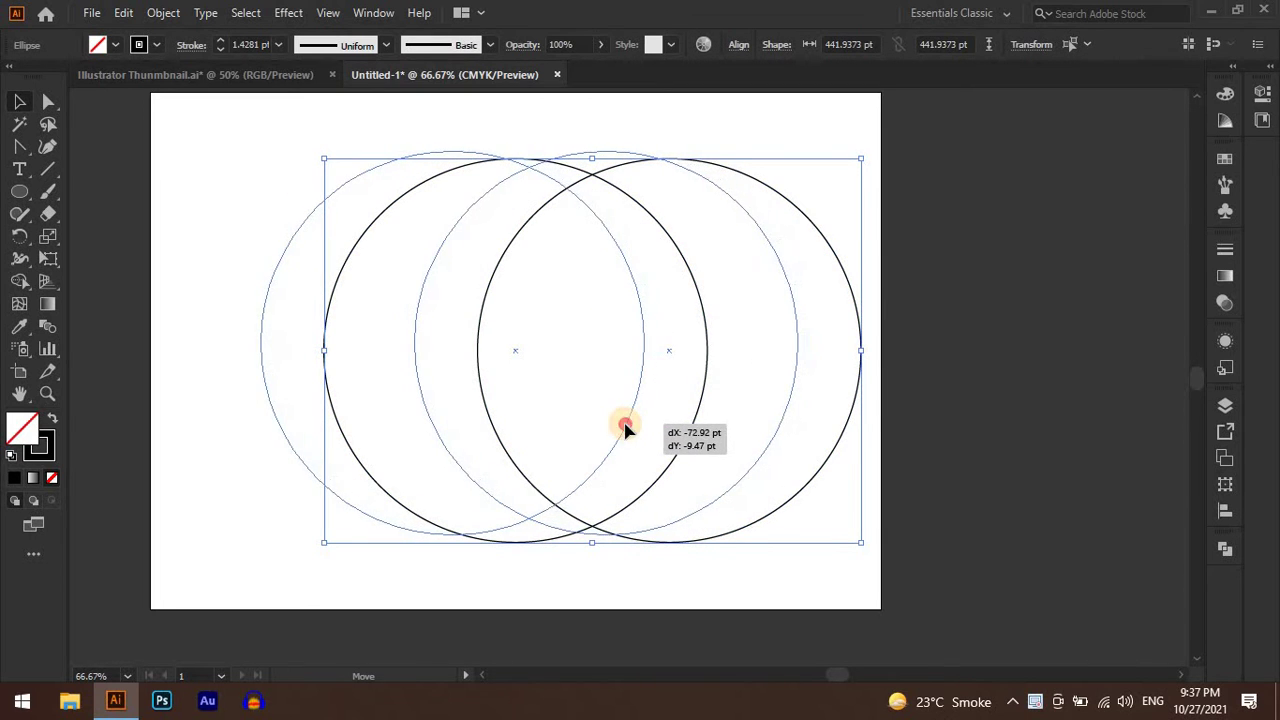
left_click_drag(648, 430, 583, 423)
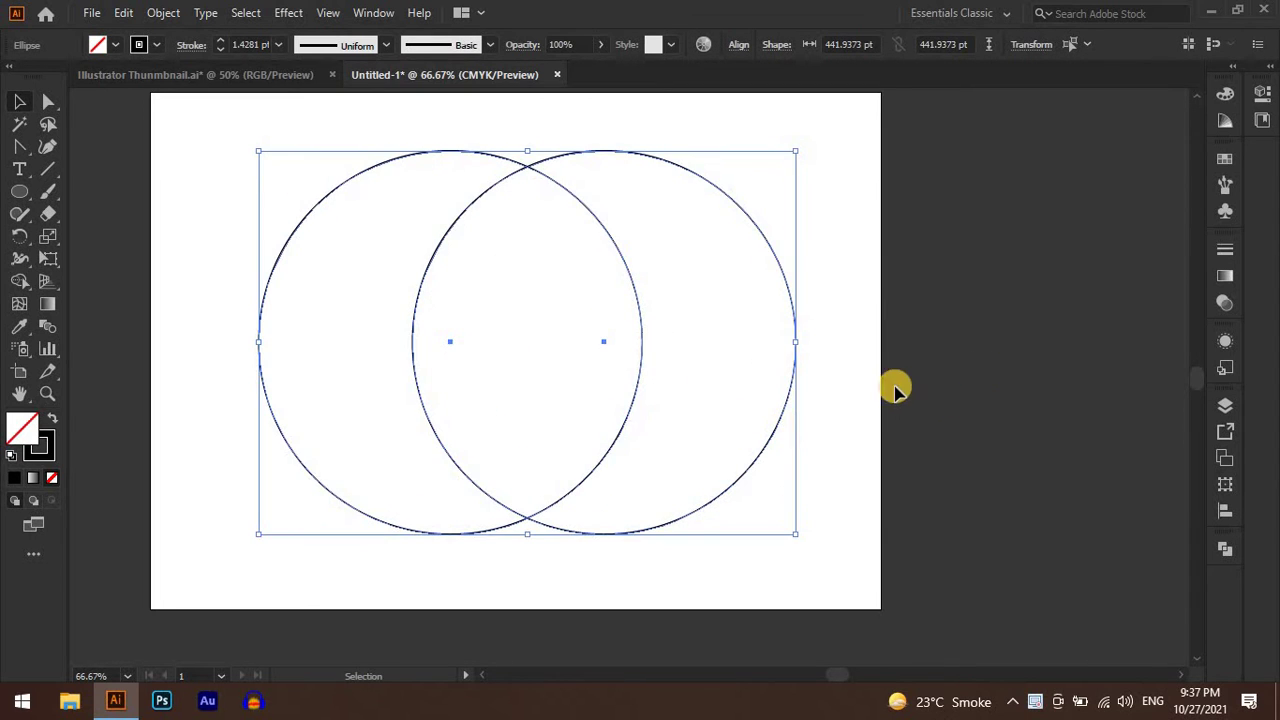
left_click(794, 452)
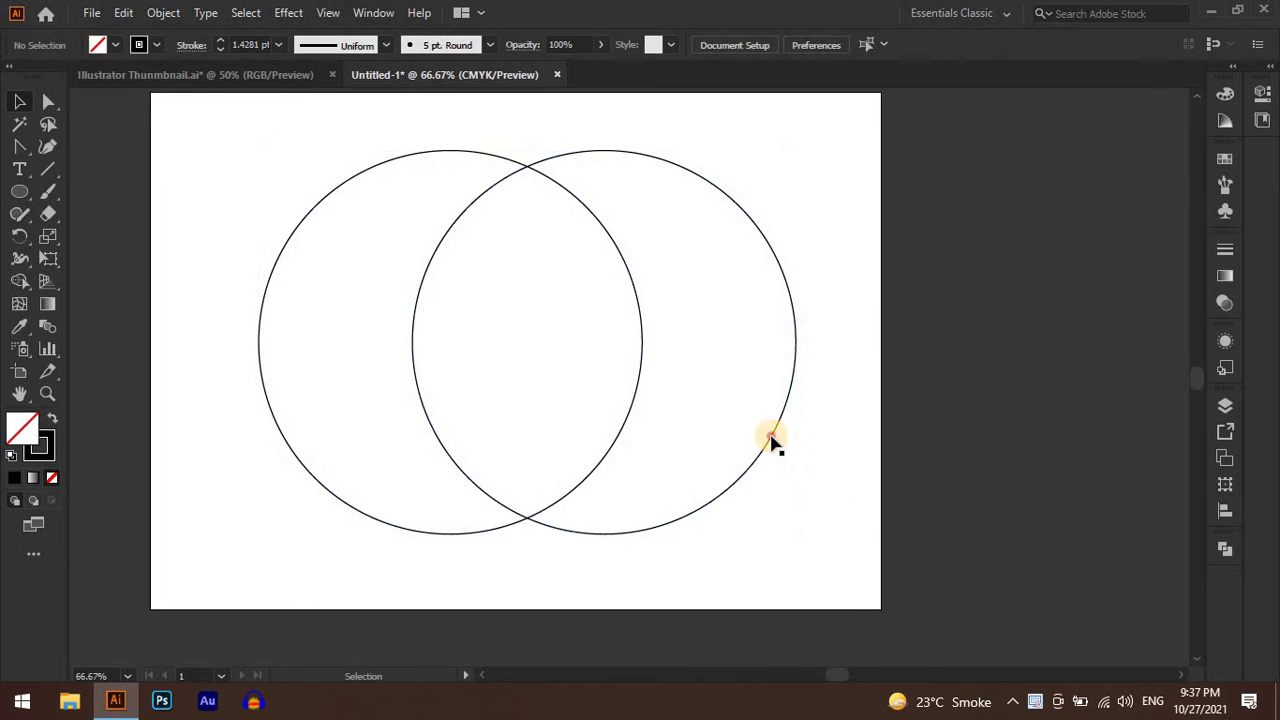
Step: Paste a copy of the right circle in back, then scale it down and move it left into the overlap
left_click(120, 13)
left_click(153, 102)
left_click(118, 13)
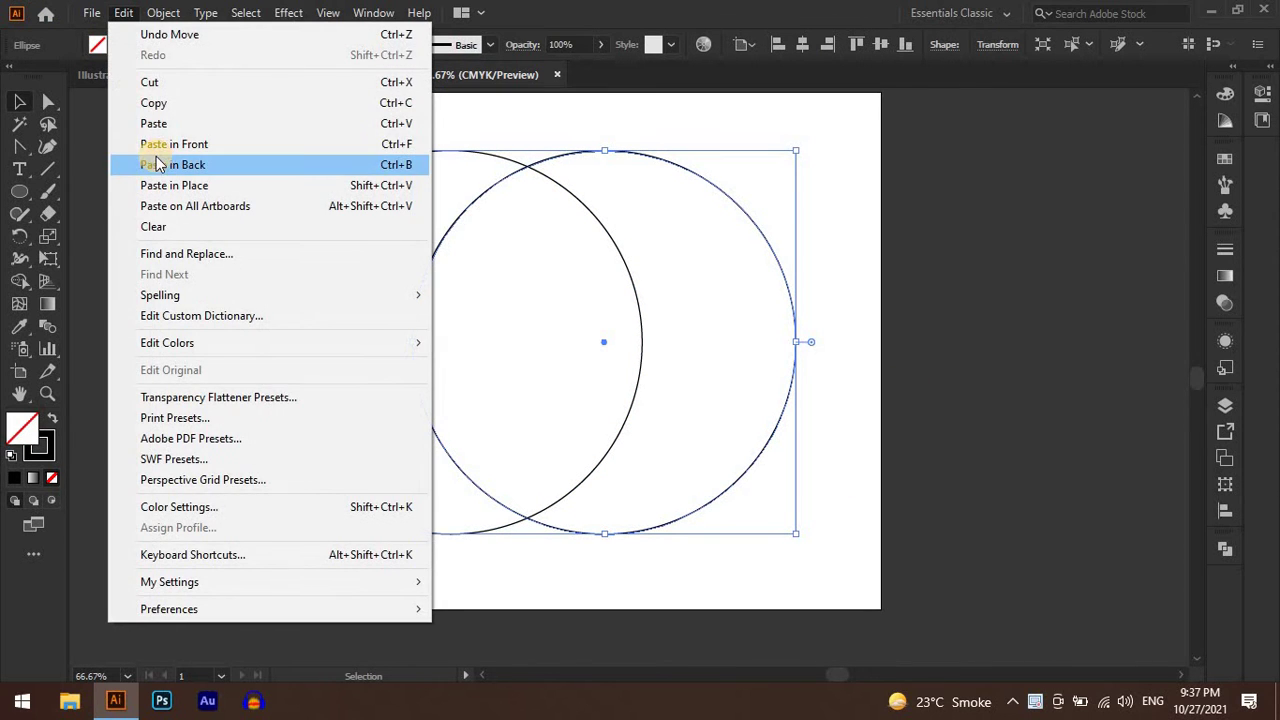
left_click(300, 164)
left_click_drag(796, 149, 748, 198)
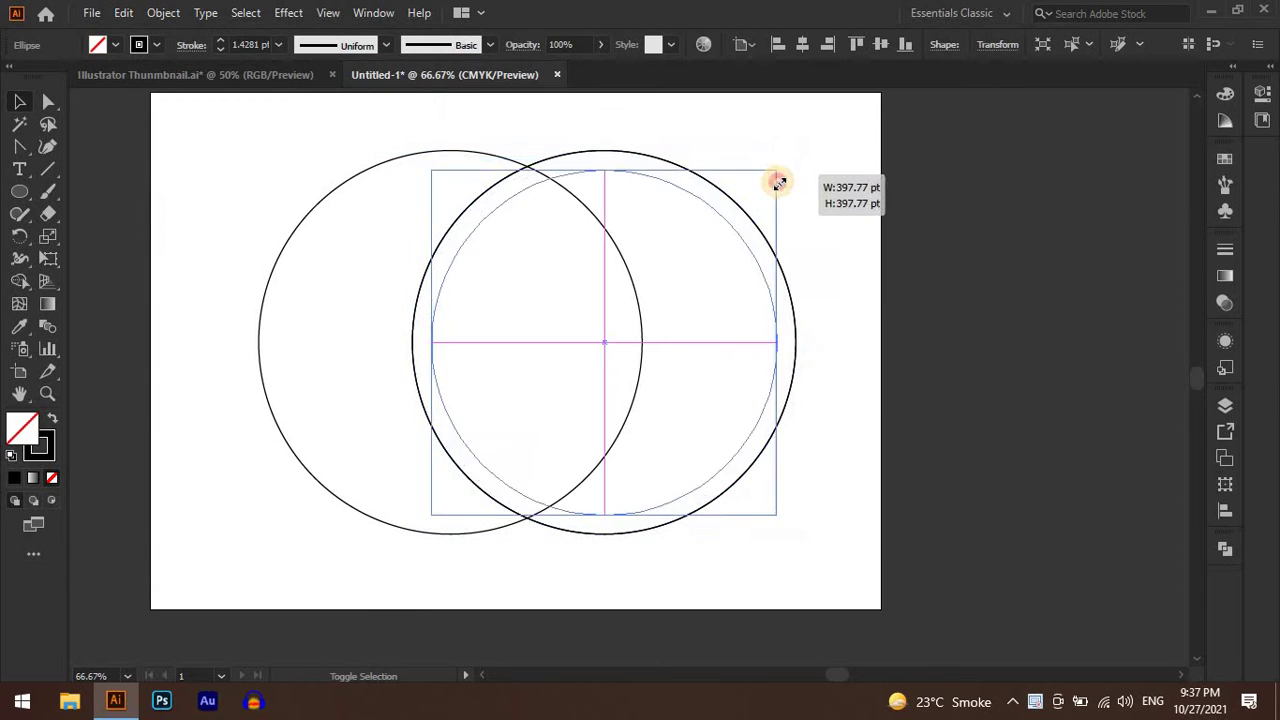
left_click_drag(605, 345, 558, 345)
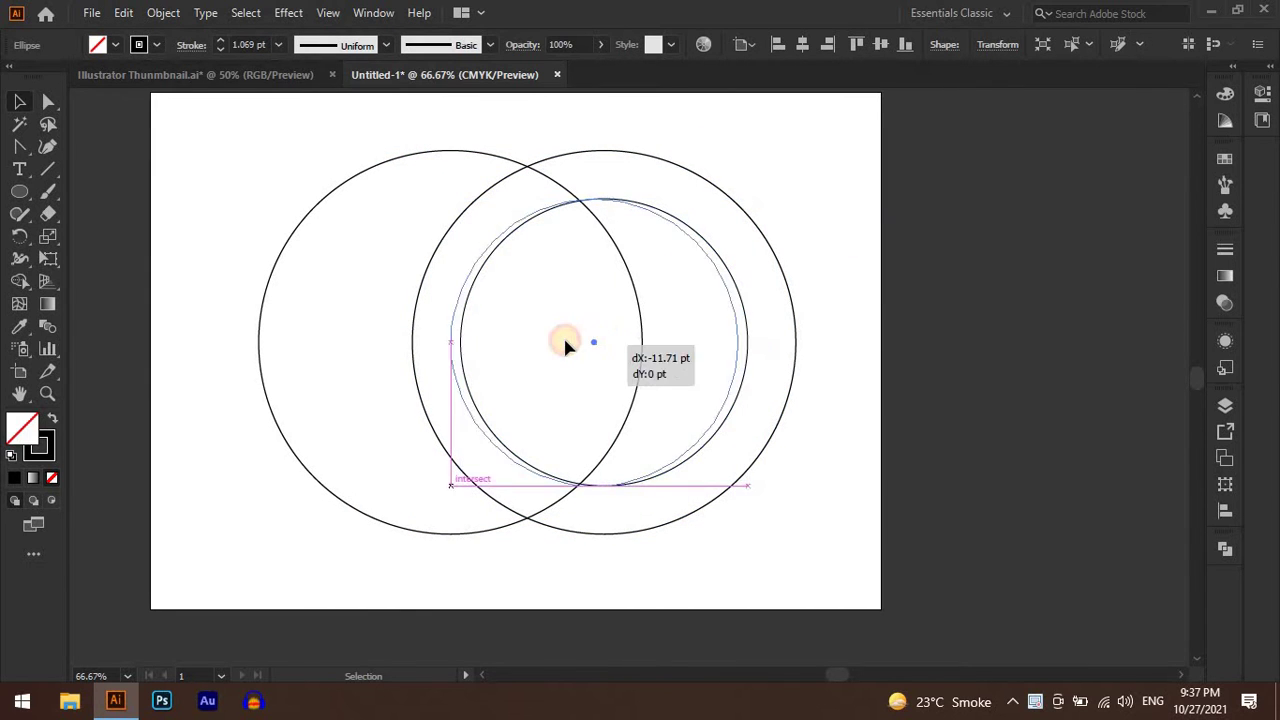
left_click_drag(701, 200, 663, 234)
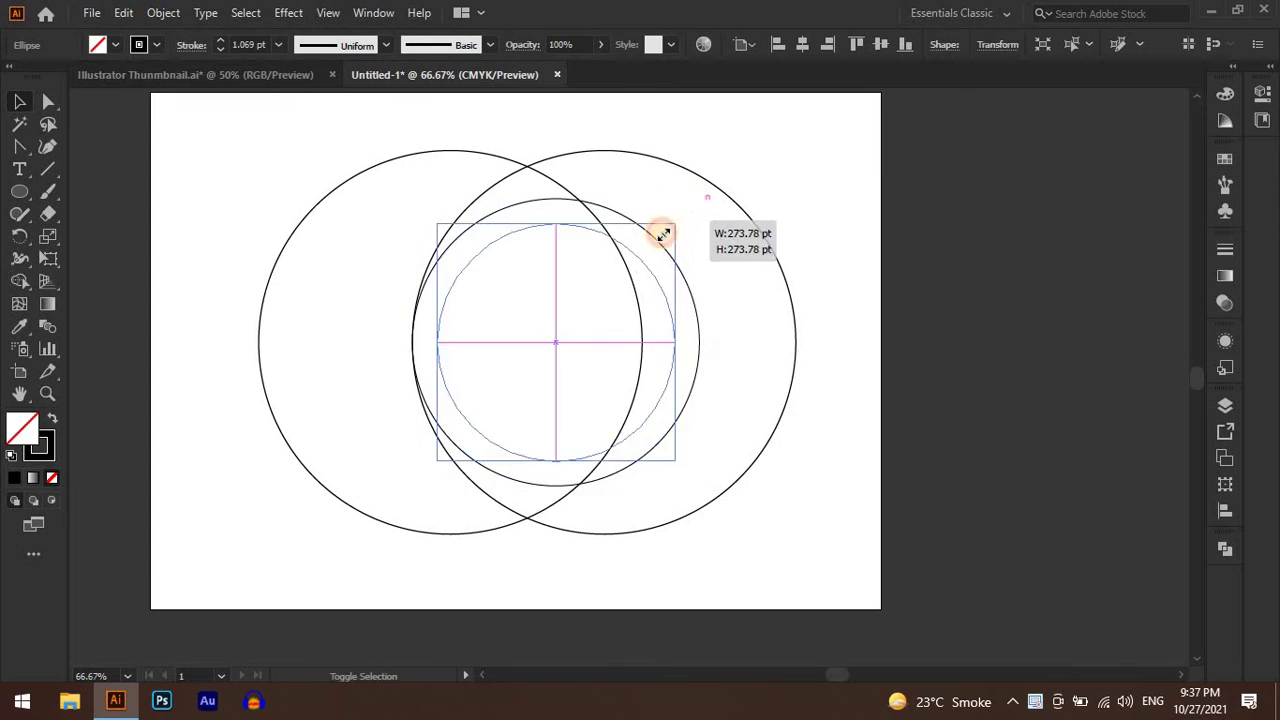
left_click_drag(556, 343, 523, 341)
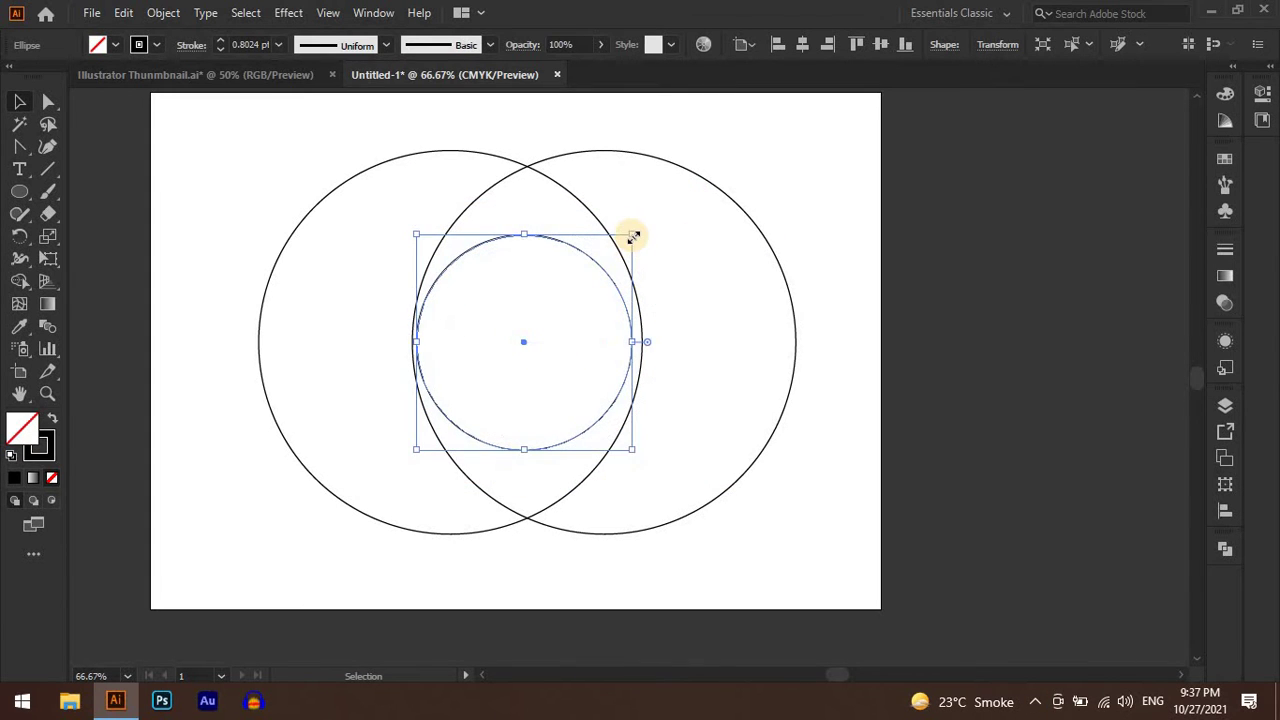
Step: Fine-tune the inner circle to about 265.58 pt, nudging it until it touches both edges
left_click_drag(633, 234, 640, 227)
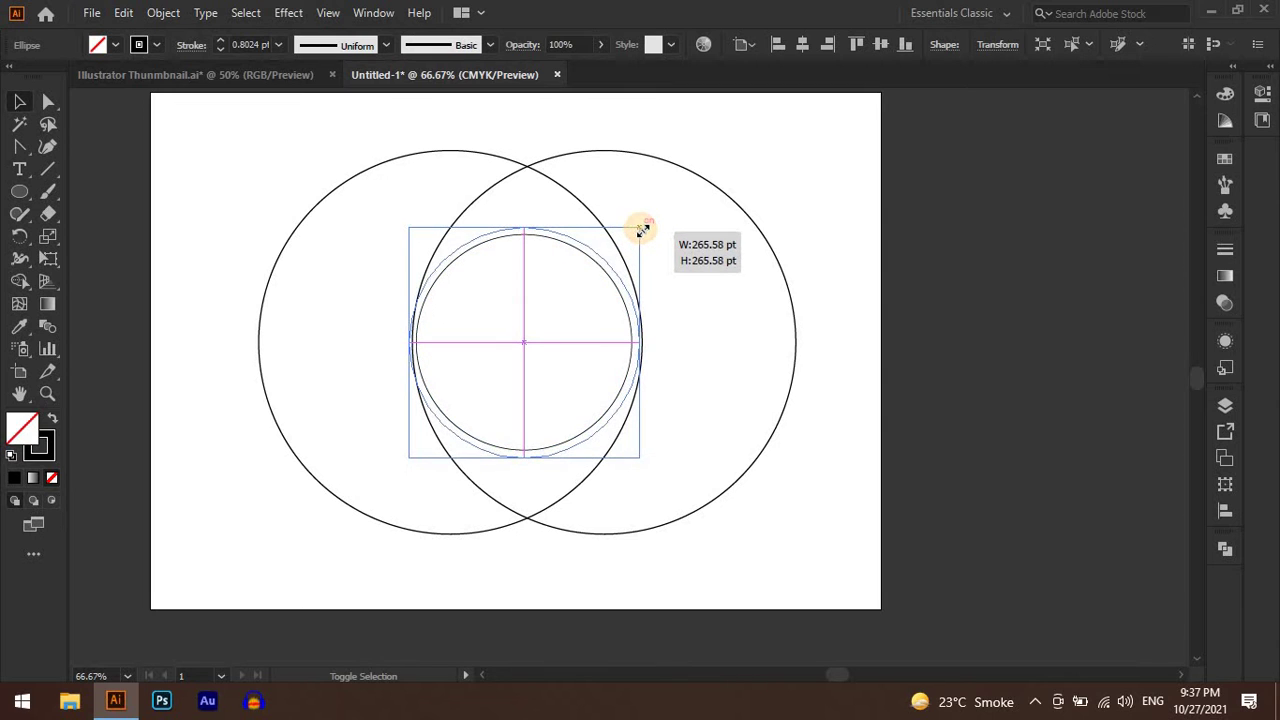
key("Right")
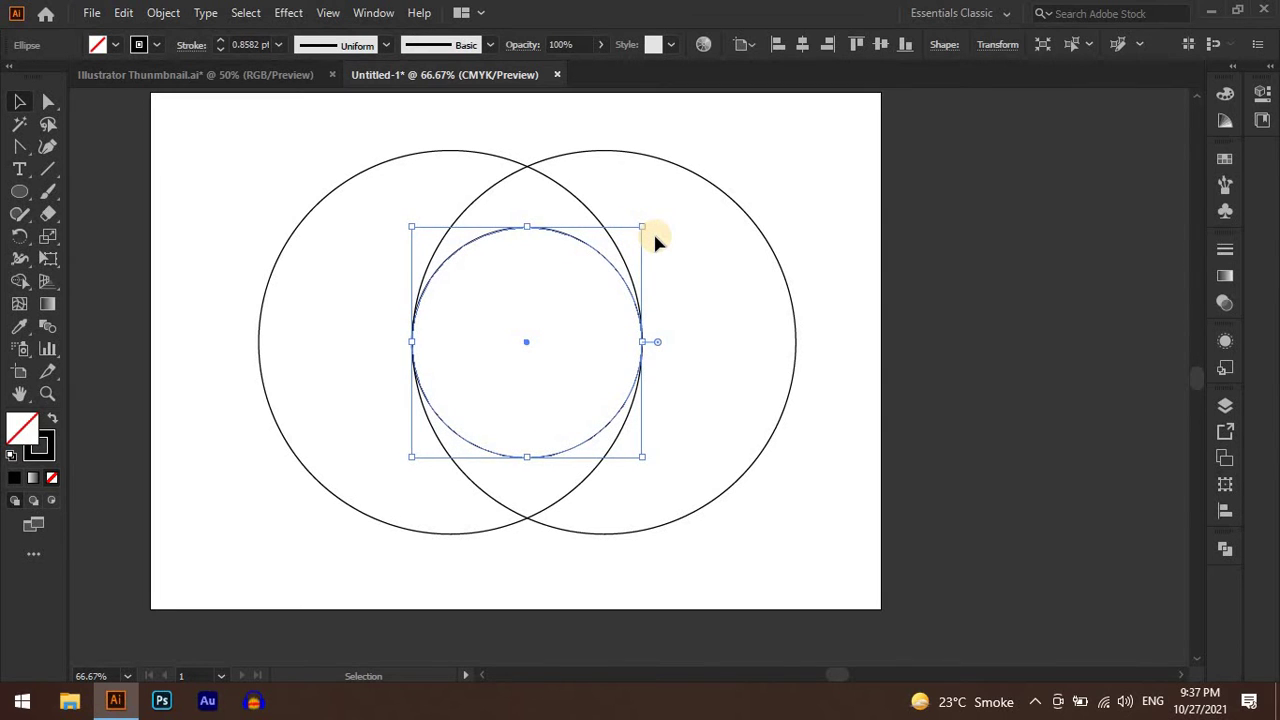
left_click(765, 358)
scroll(535, 318, "up", 1)
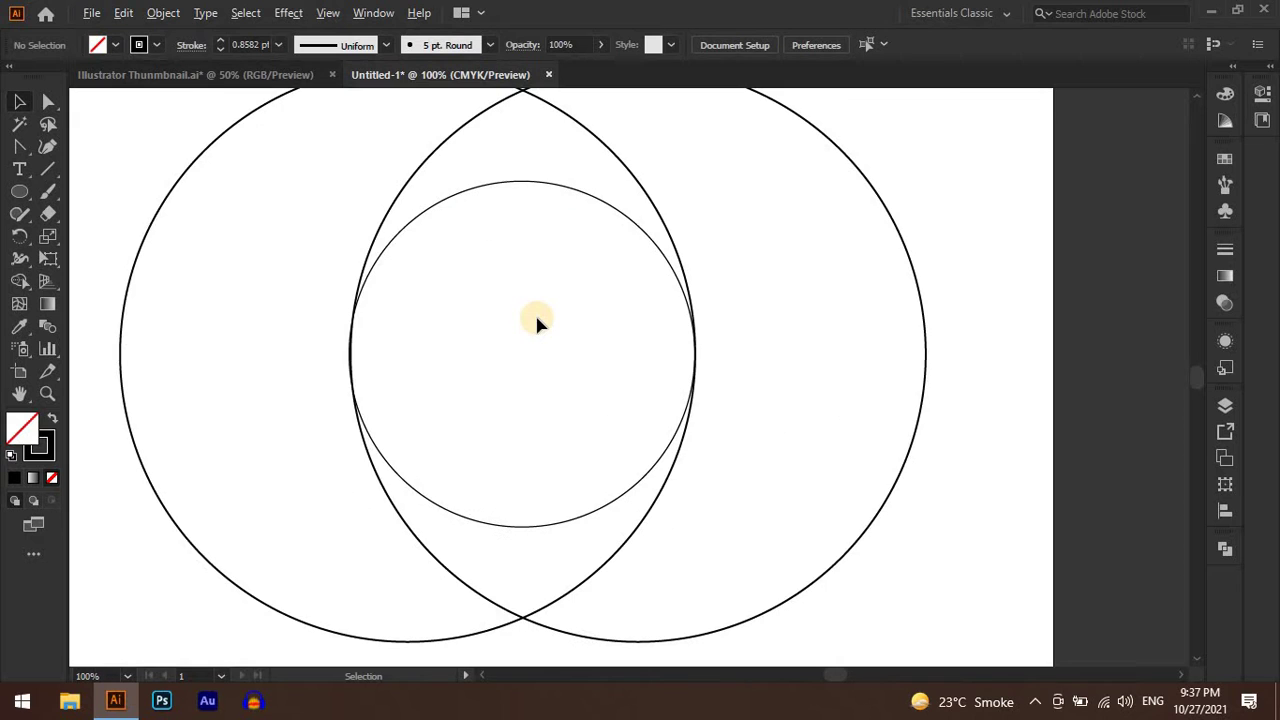
scroll(550, 225, "down", 1)
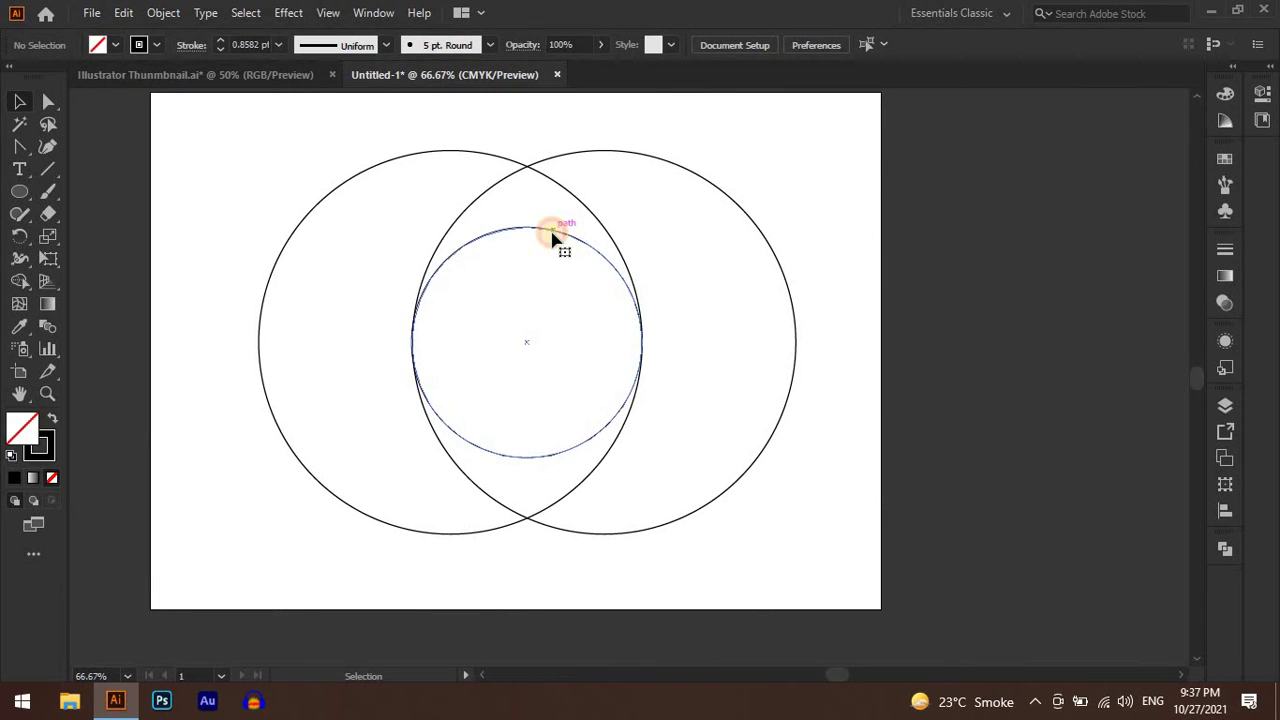
left_click(551, 236)
key("Up")
key("Up")
key("Up")
key("Up")
key("Up")
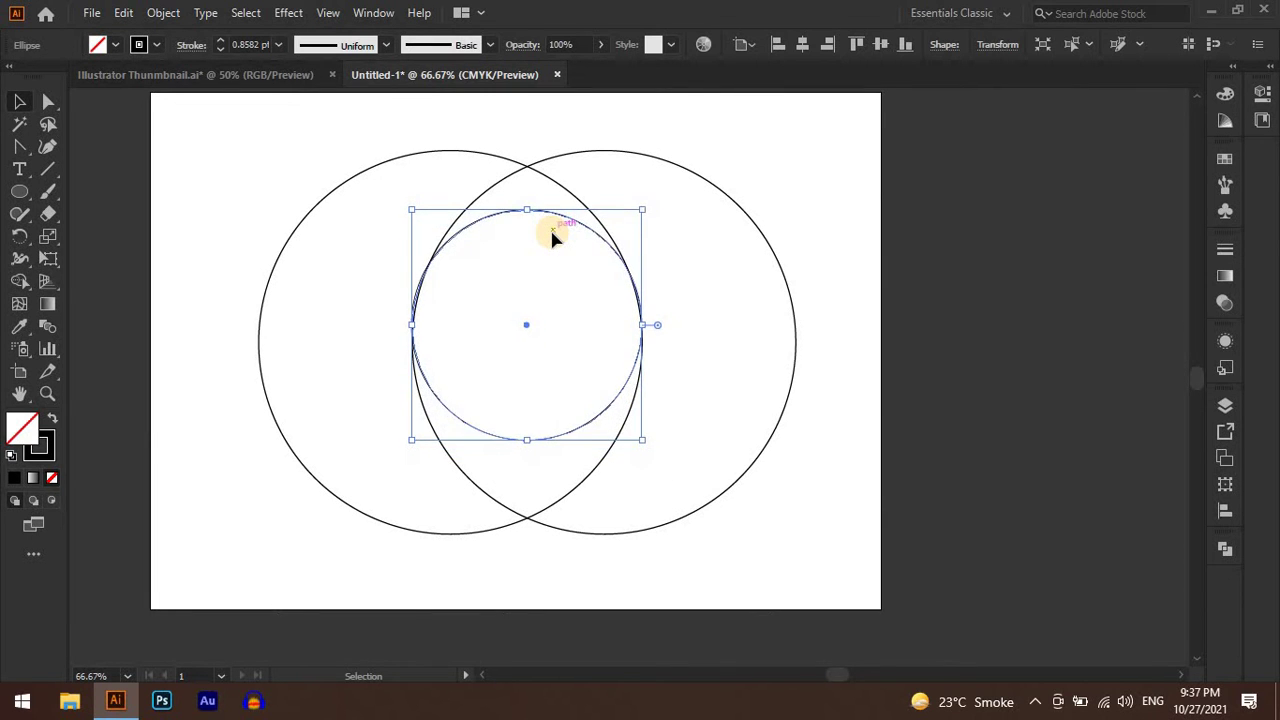
key("Down")
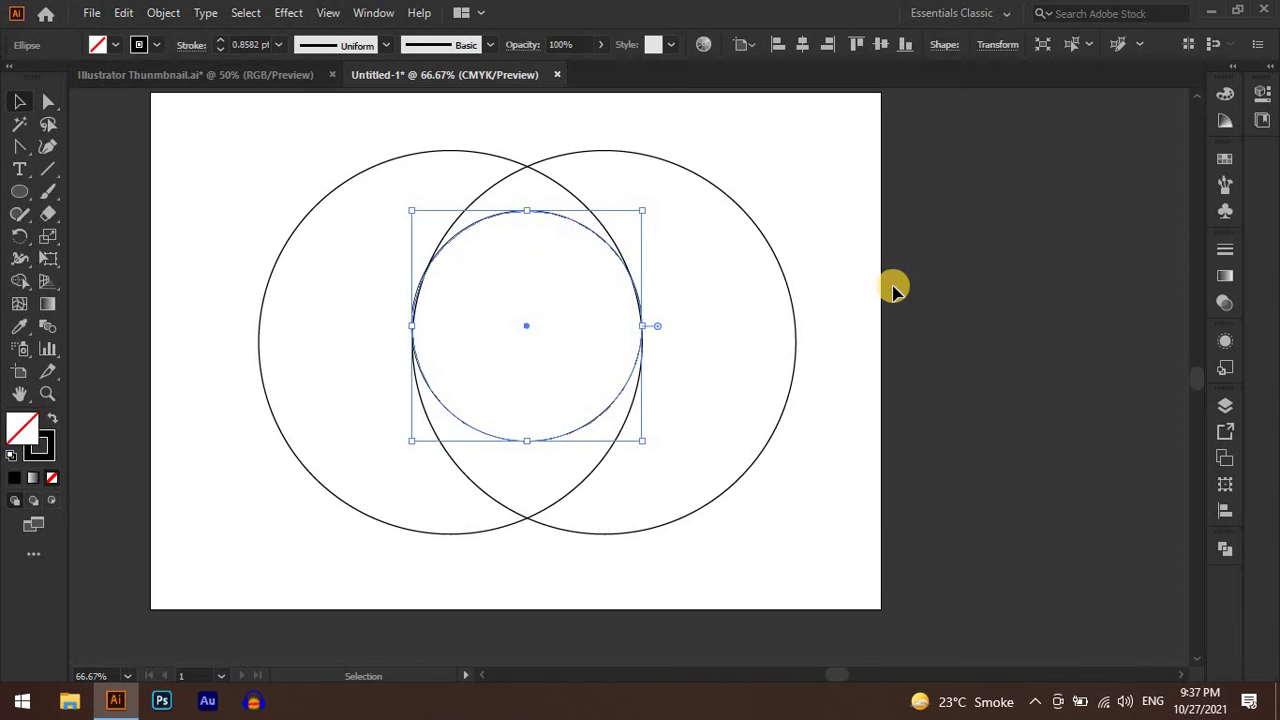
left_click(893, 289)
Step: Move the small circle down and draw a 27.03 pt square at the lower circles' centre
scroll(595, 340, "down", 1)
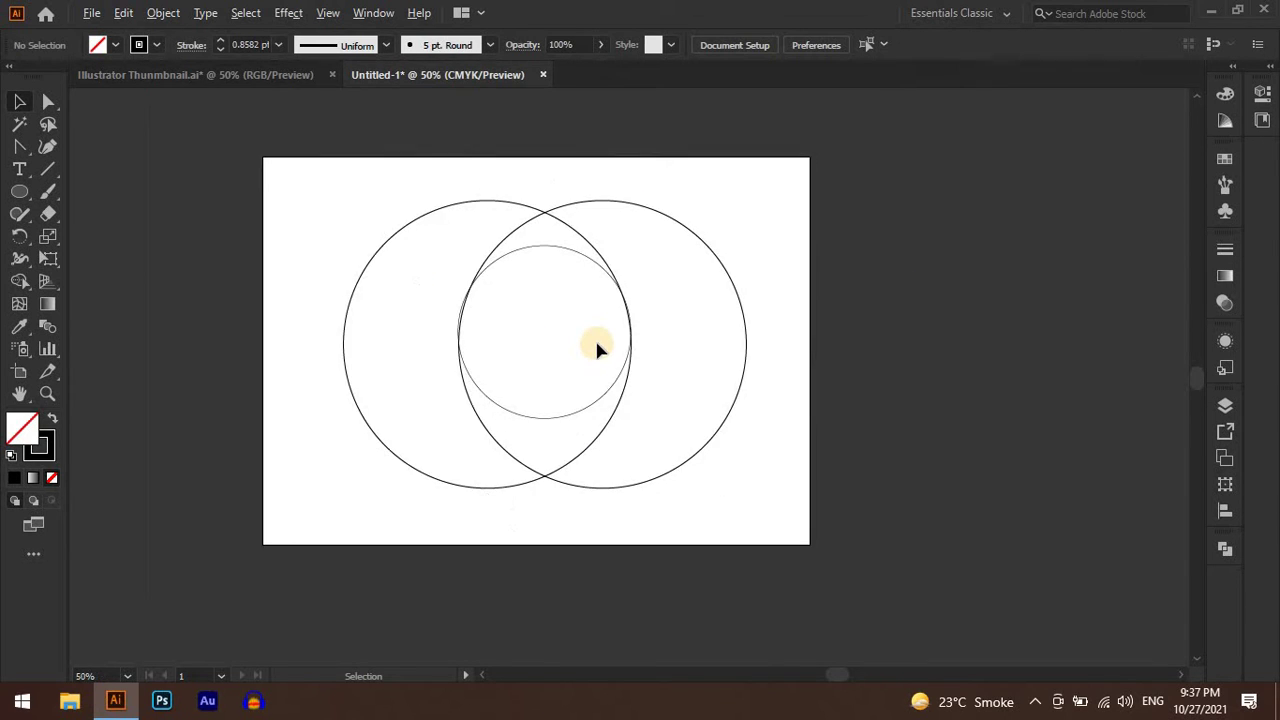
scroll(595, 340, "up", 1)
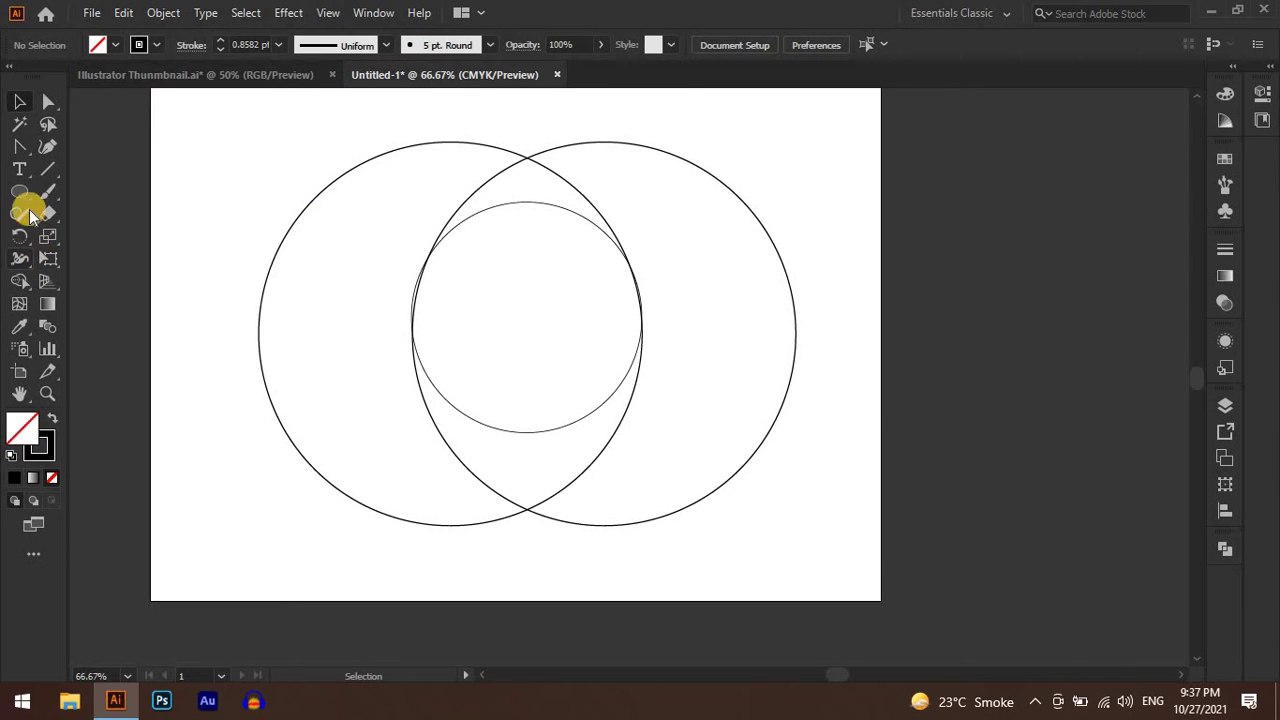
mouse_move(19, 191)
left_mouse_down()
mouse_move(583, 357)
mouse_move(593, 449)
left_mouse_up()
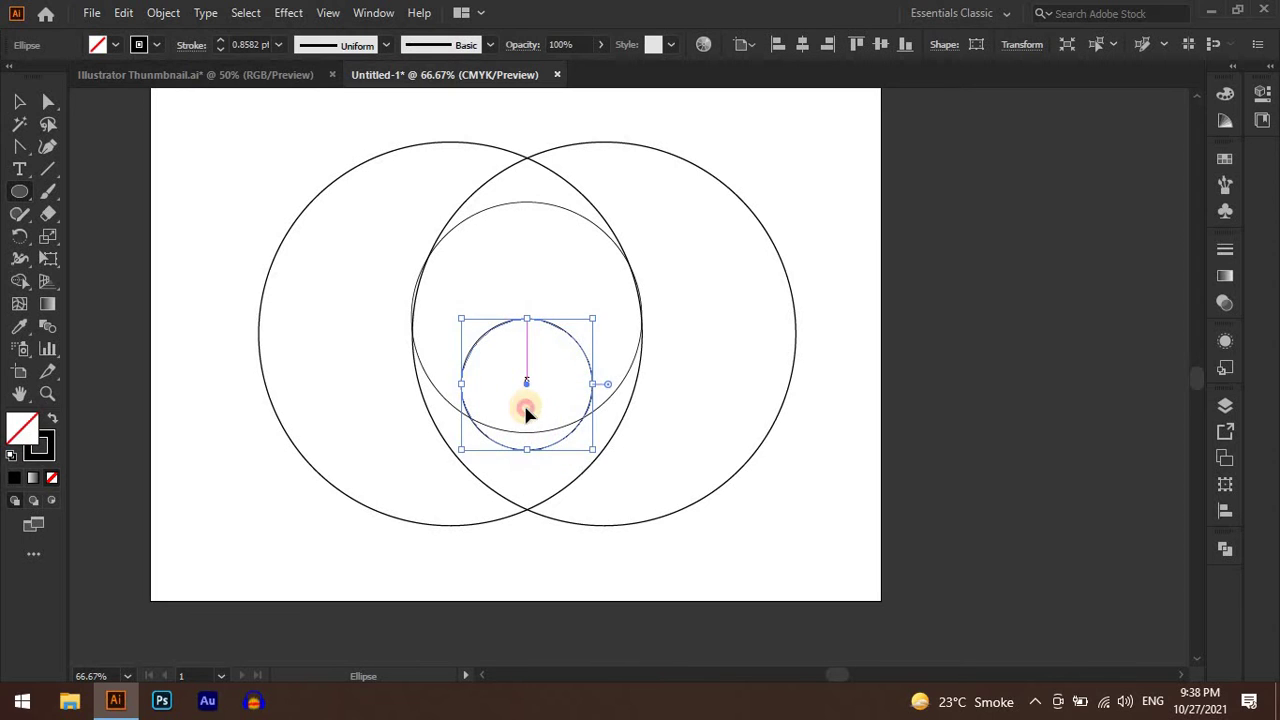
mouse_move(528, 388)
left_mouse_down()
mouse_move(530, 452)
mouse_move(526, 440)
left_mouse_up()
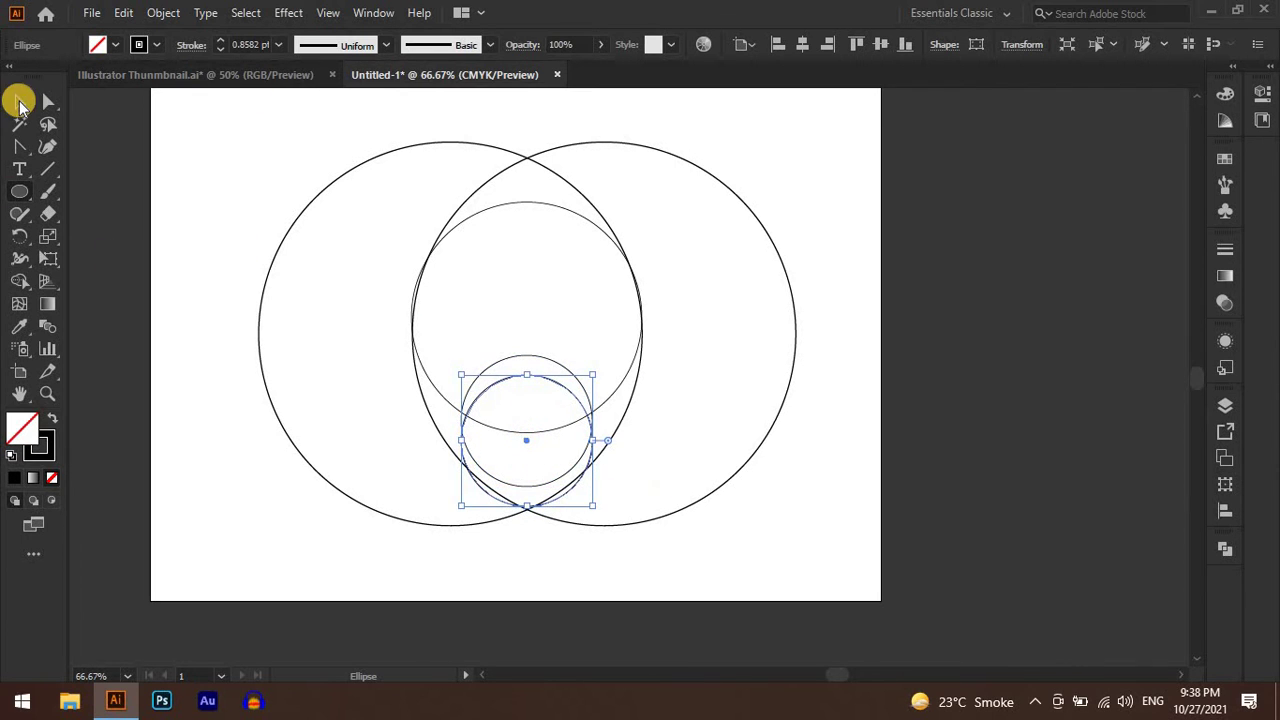
left_click(19, 101)
left_click(860, 363)
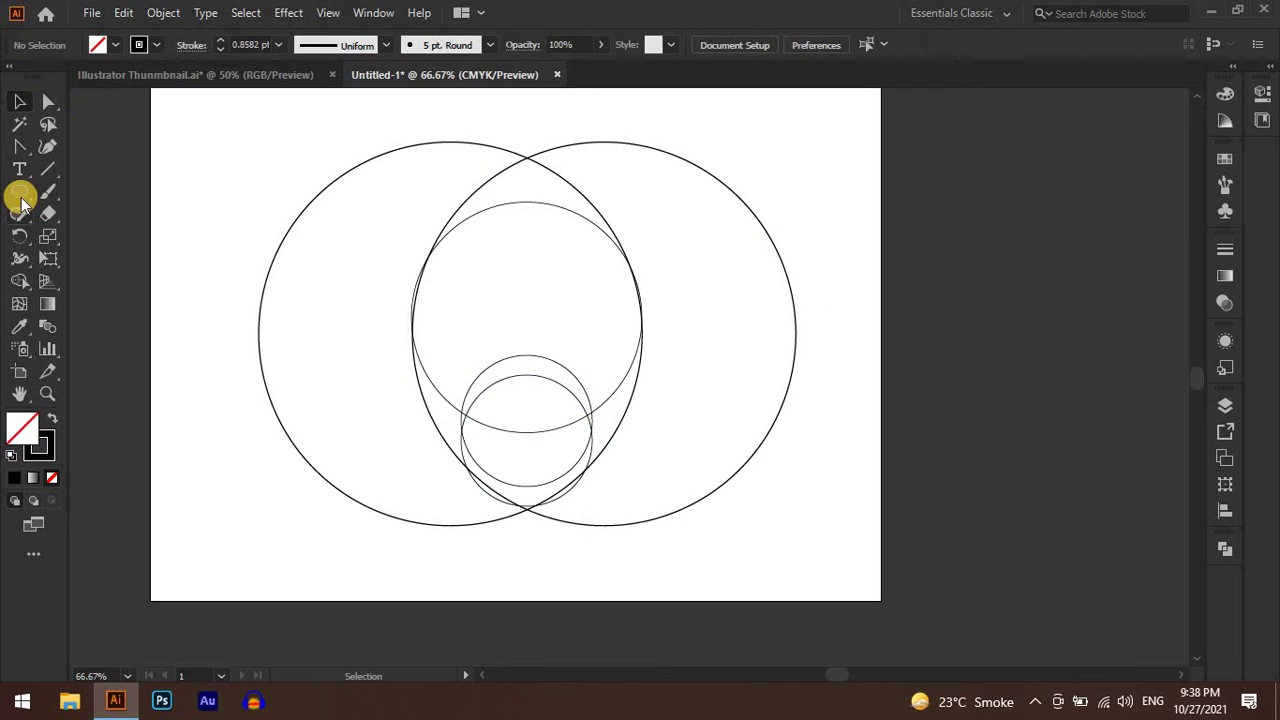
left_click_drag(22, 198, 86, 191)
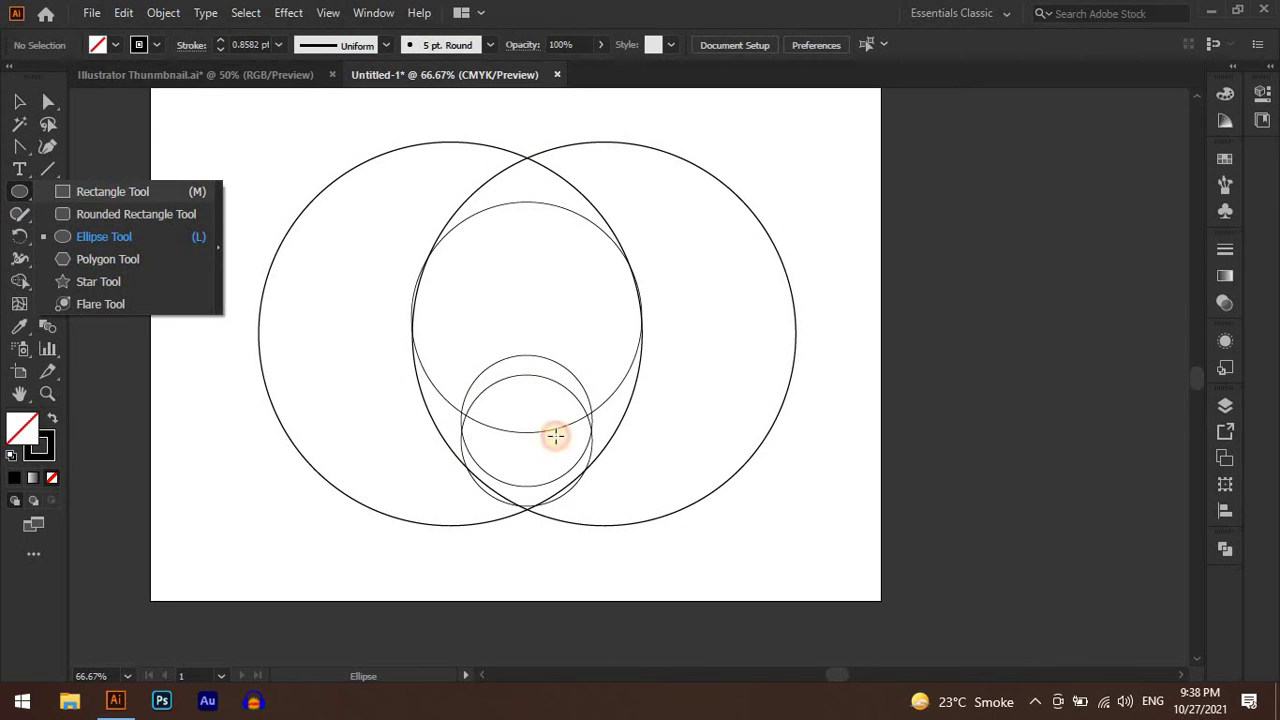
left_click_drag(531, 432, 512, 406)
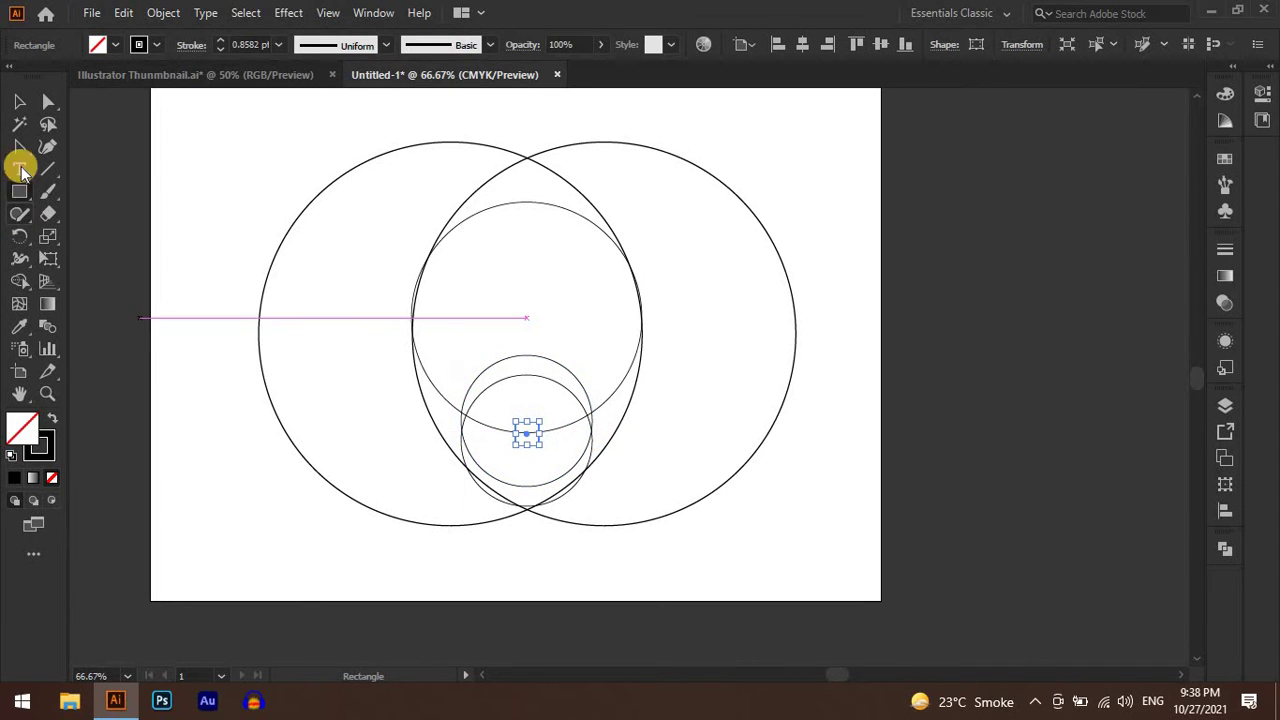
Step: Draw a small circle in the head circle's upper half and place it right as an eye
left_click(19, 101)
left_click(934, 429)
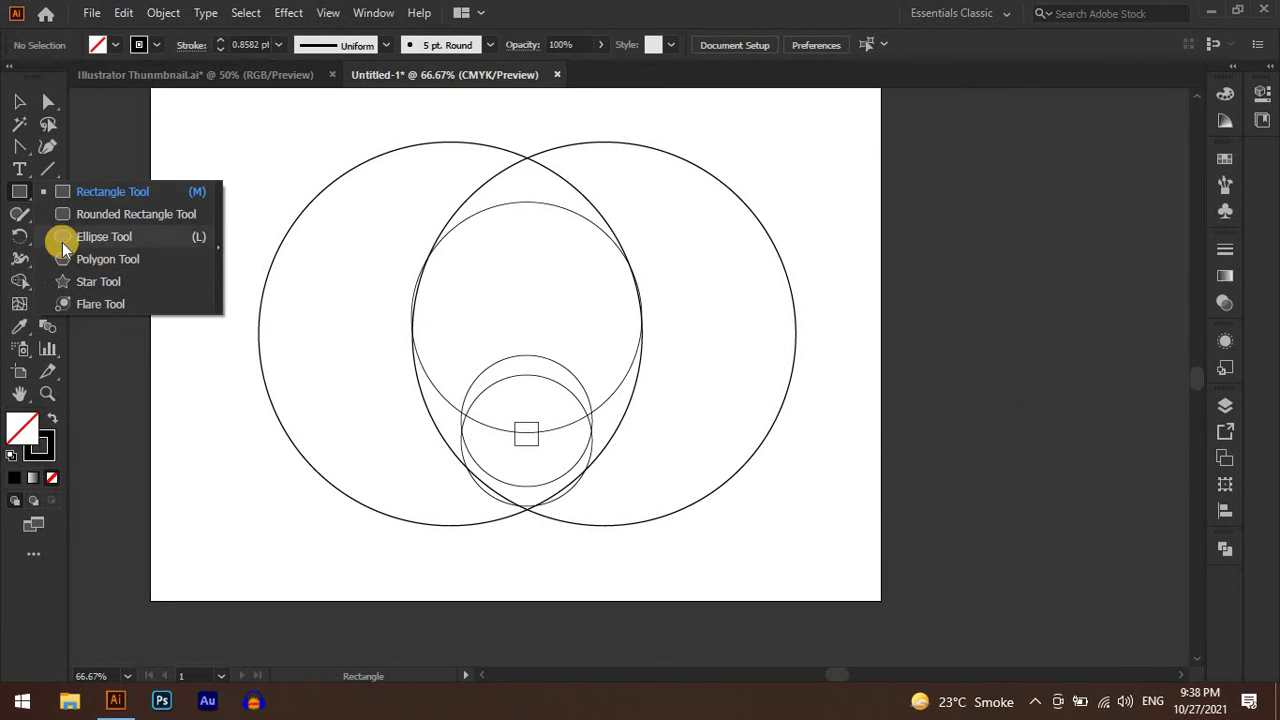
left_click_drag(27, 192, 70, 234)
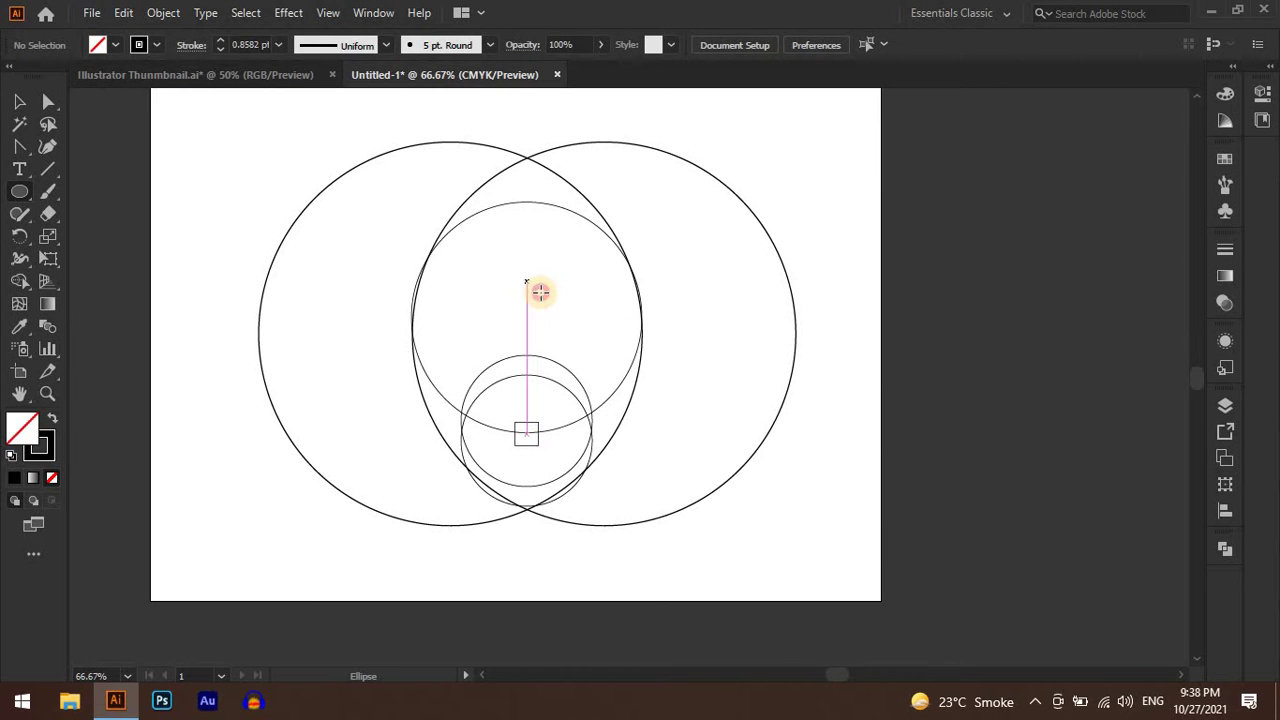
left_click_drag(526, 281, 563, 317)
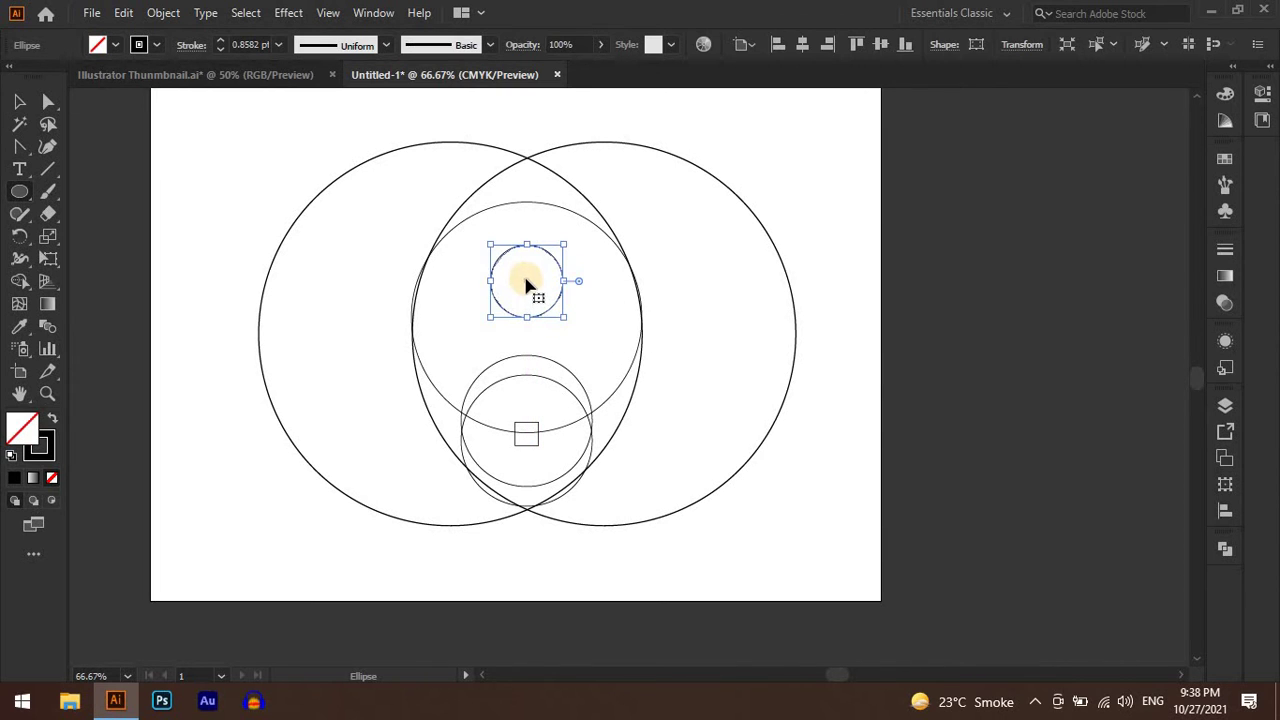
left_click_drag(563, 316, 591, 287)
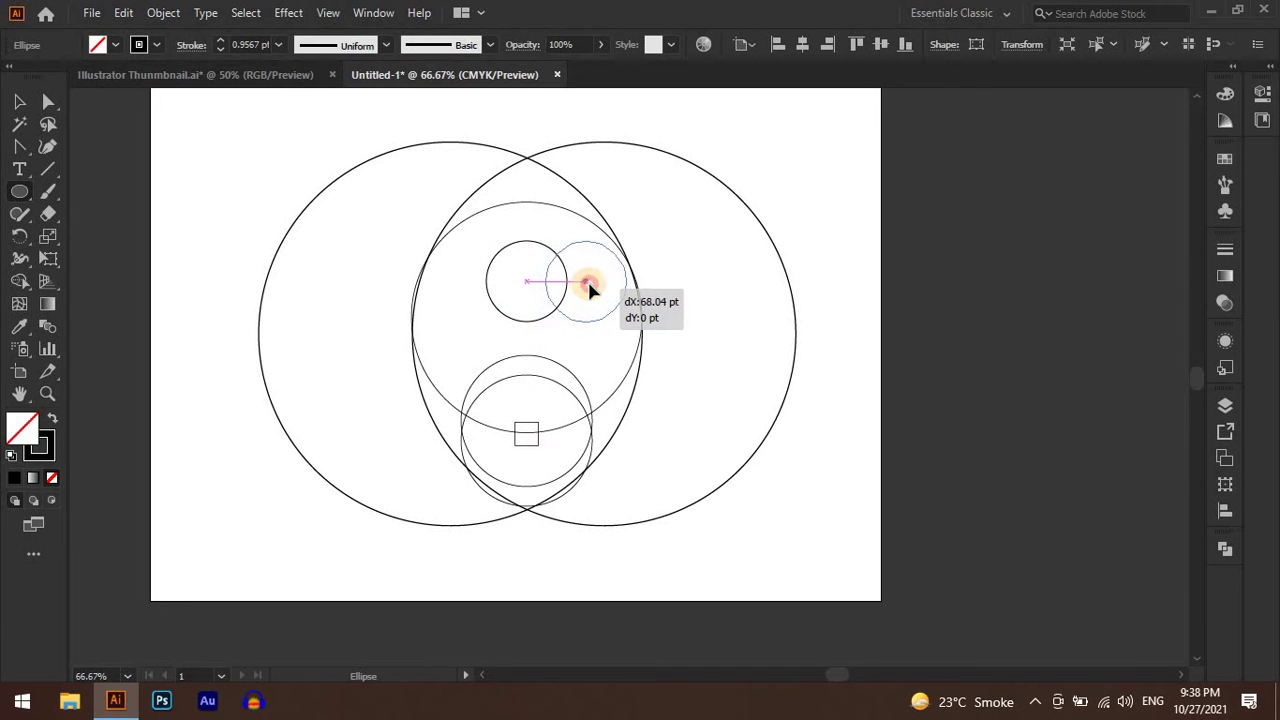
left_click_drag(591, 287, 463, 287)
key("ctrl+z")
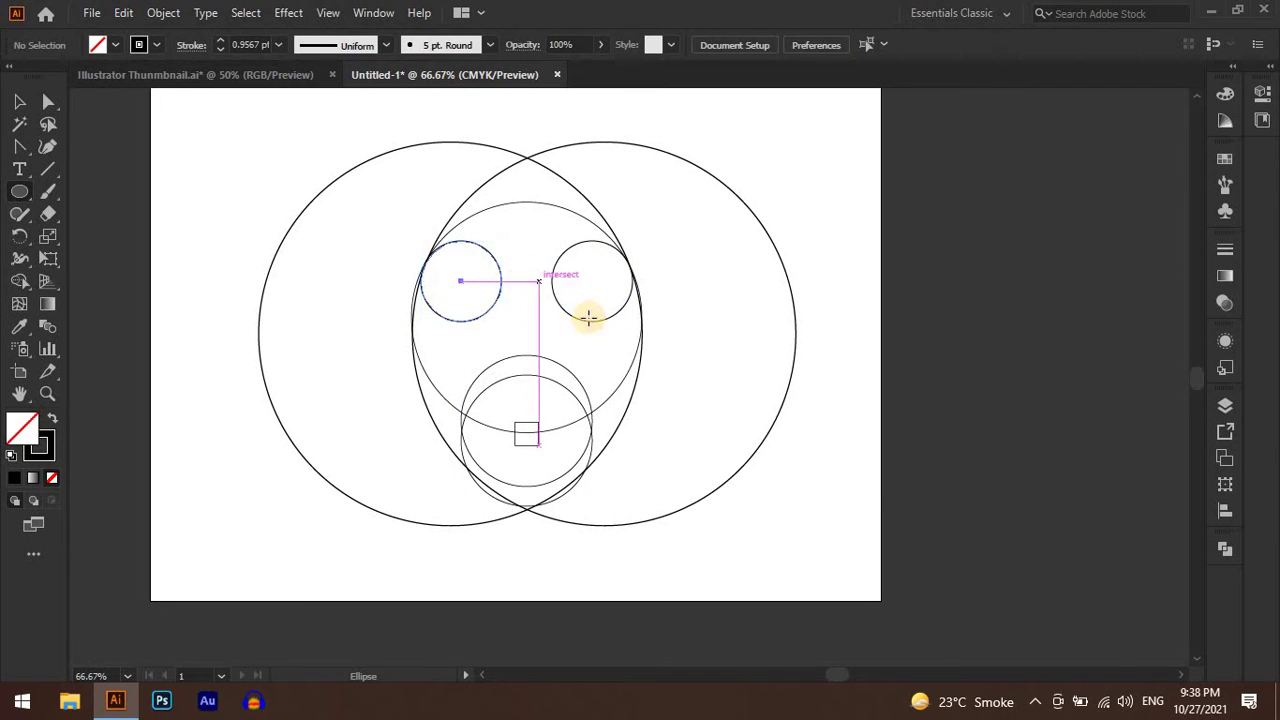
Step: Resize and reposition the right eye circle with the Selection Tool
left_click(19, 101)
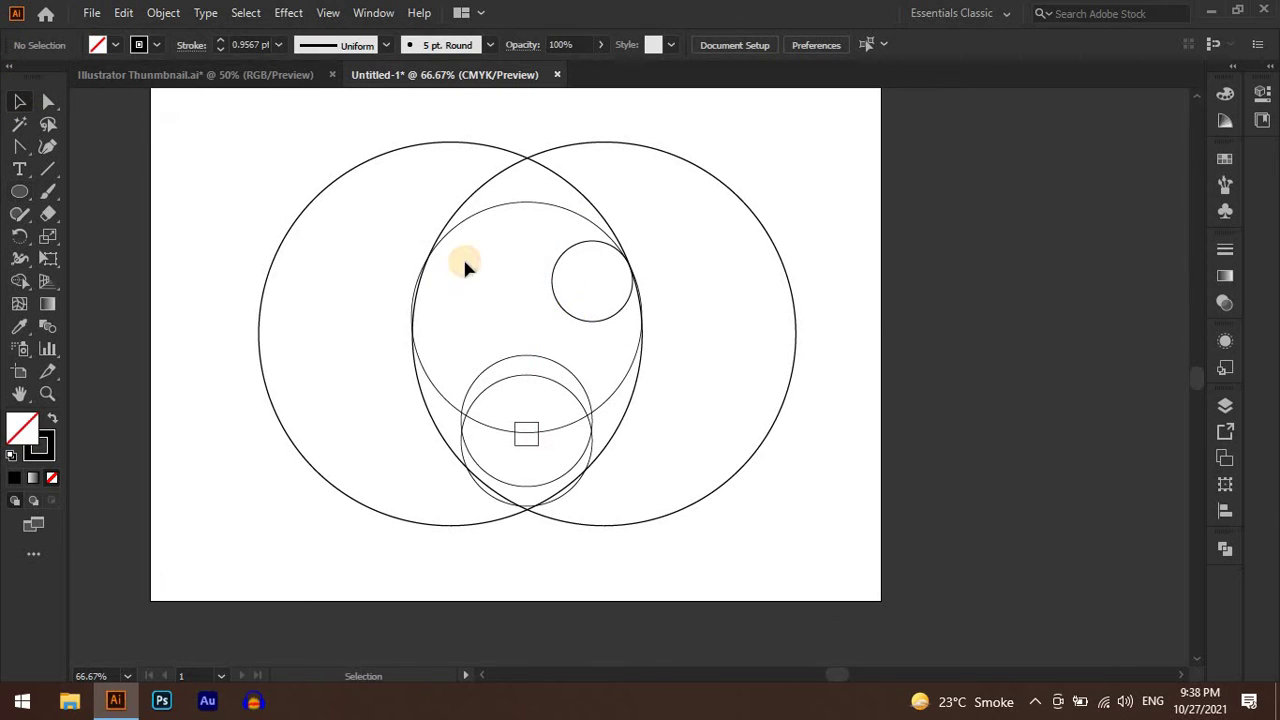
left_click(560, 315)
left_click_drag(554, 323, 540, 333)
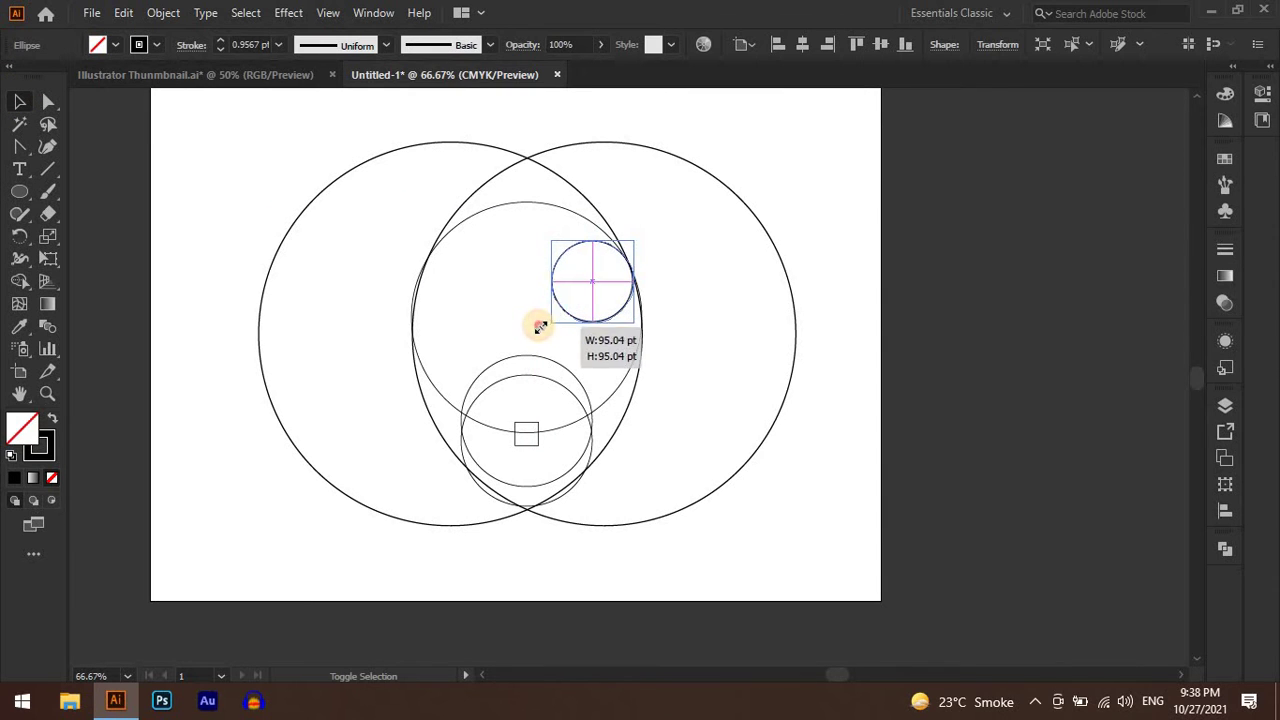
left_click_drag(591, 281, 588, 292)
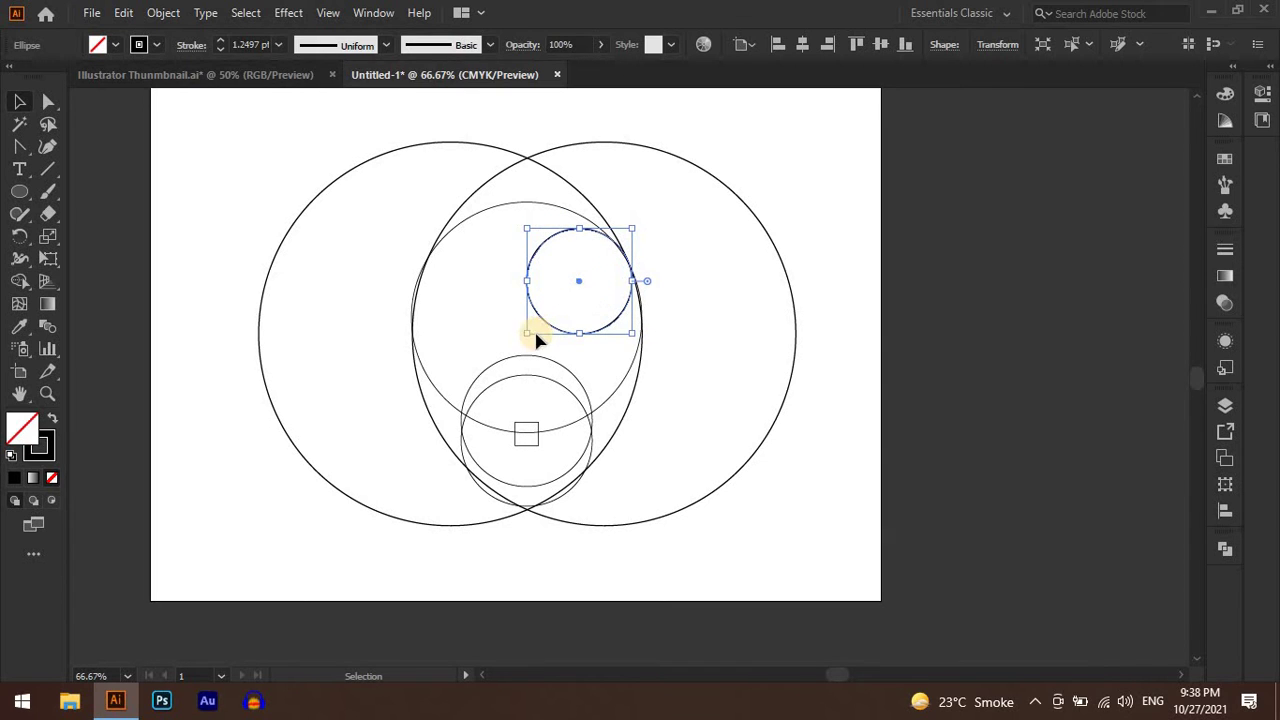
left_click_drag(528, 333, 535, 329)
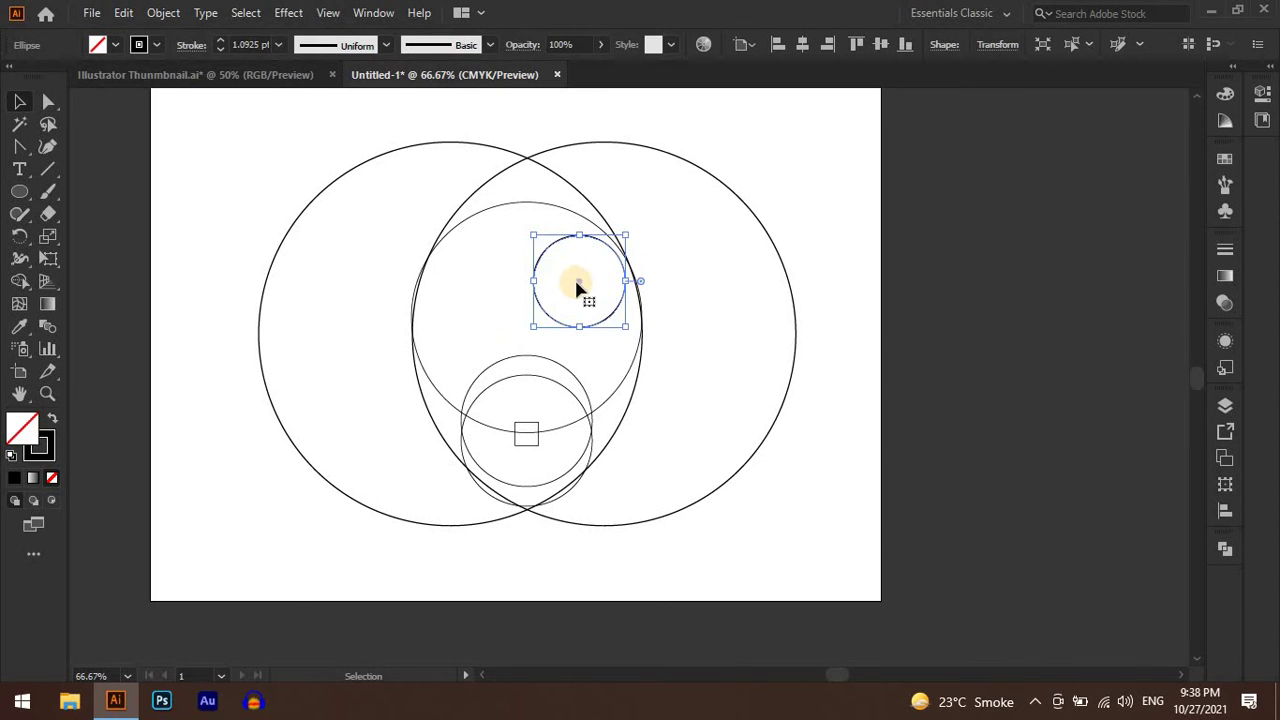
left_click_drag(585, 283, 586, 285)
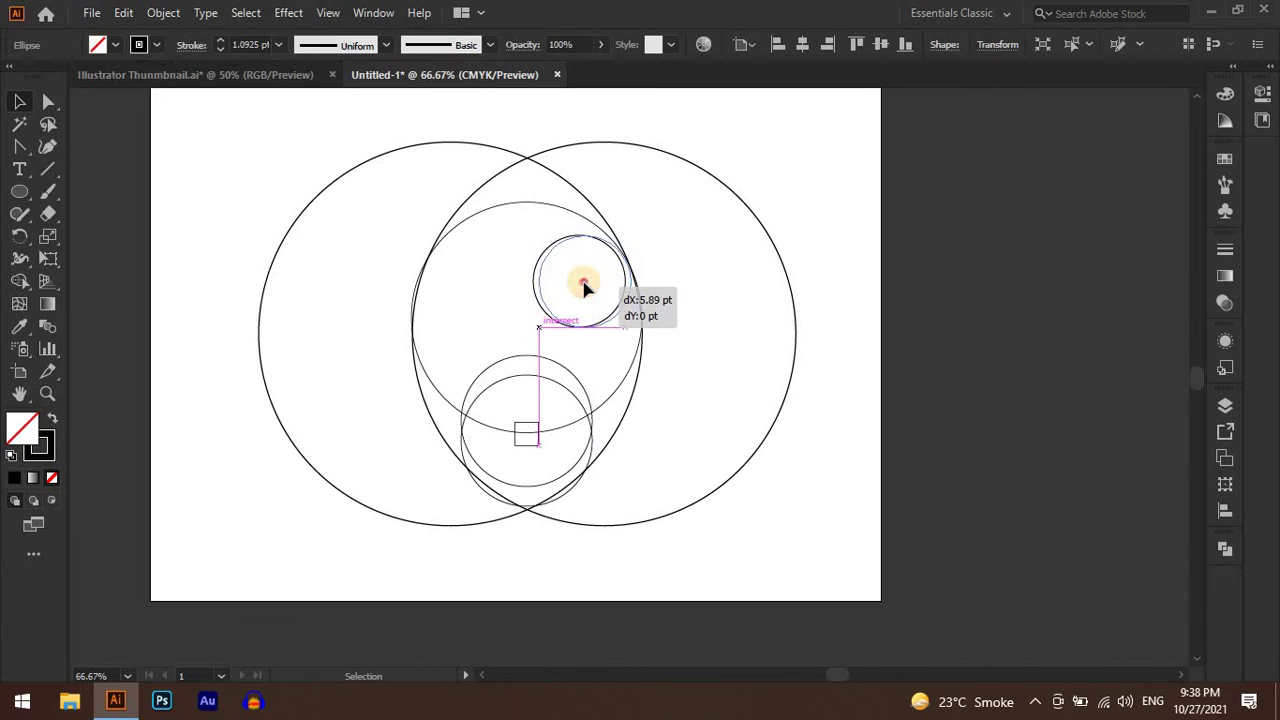
mouse_move(586, 284)
left_mouse_down()
mouse_move(565, 318)
mouse_move(531, 333)
left_mouse_up()
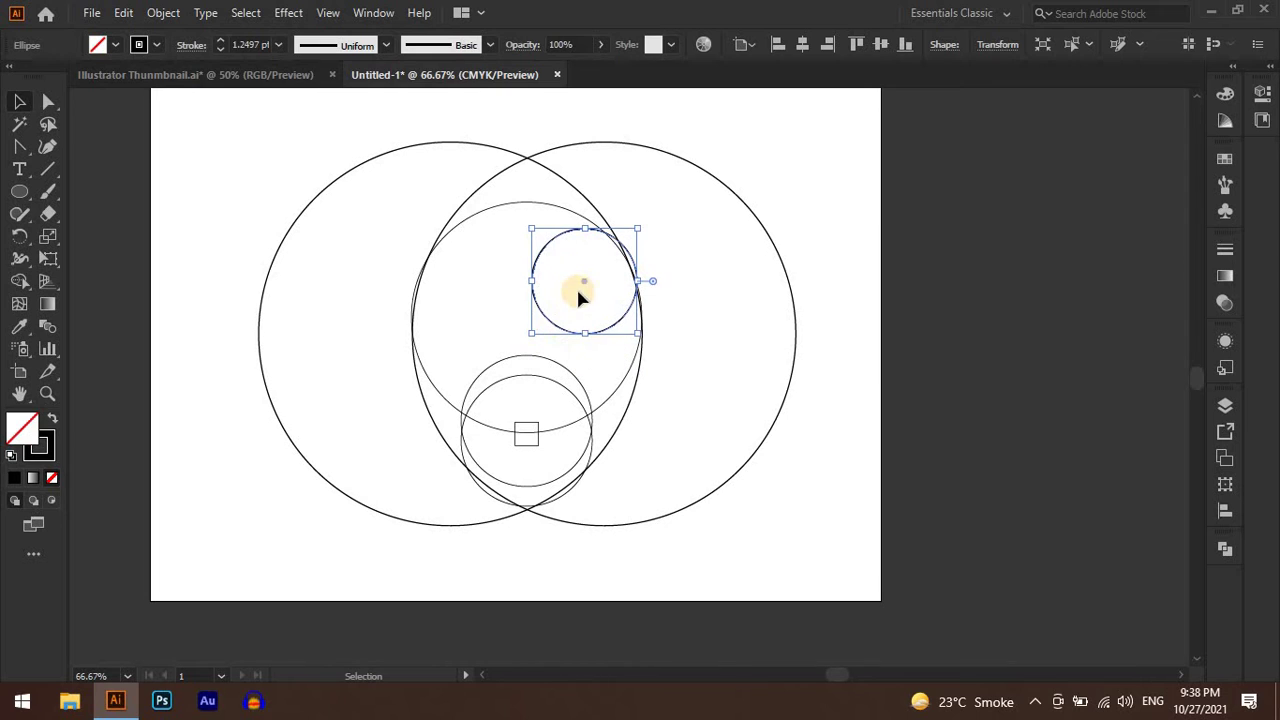
mouse_move(586, 286)
left_mouse_down()
mouse_move(468, 286)
mouse_move(488, 296)
left_mouse_up()
Step: Finalize the right eye's size, then Alt-drag a matching copy to the left
key("ctrl+z")
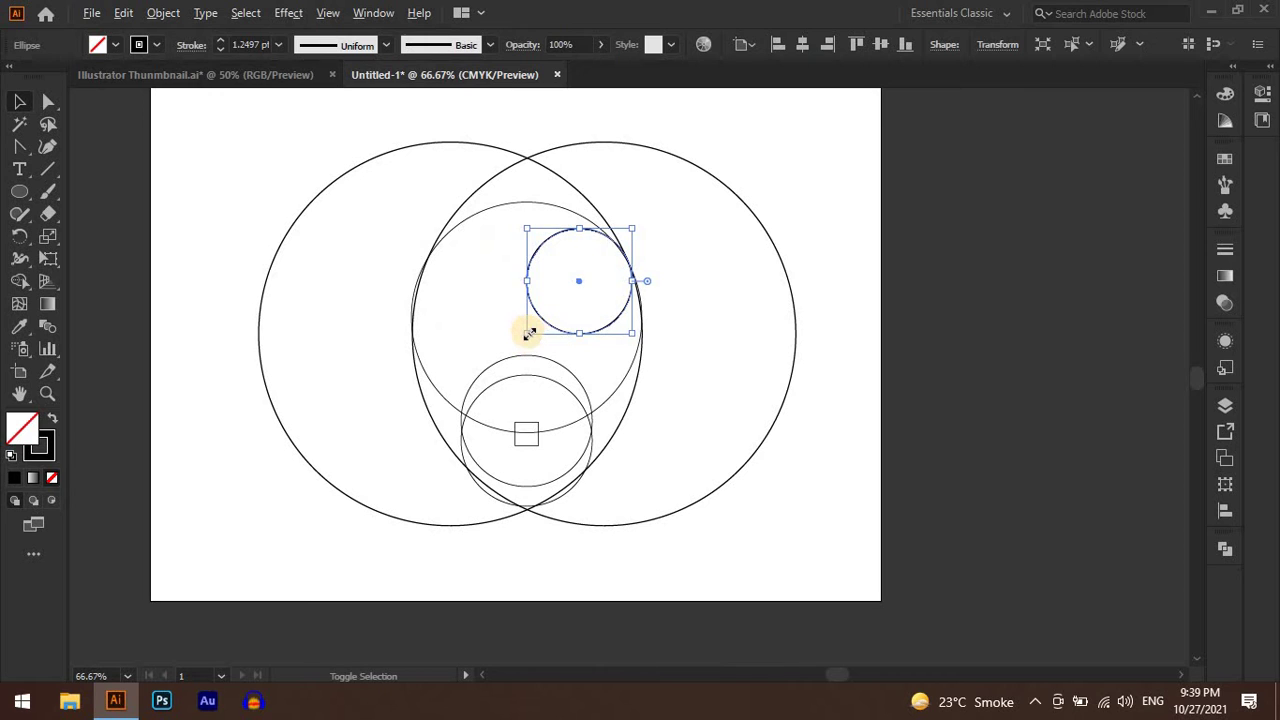
left_click_drag(528, 333, 533, 327)
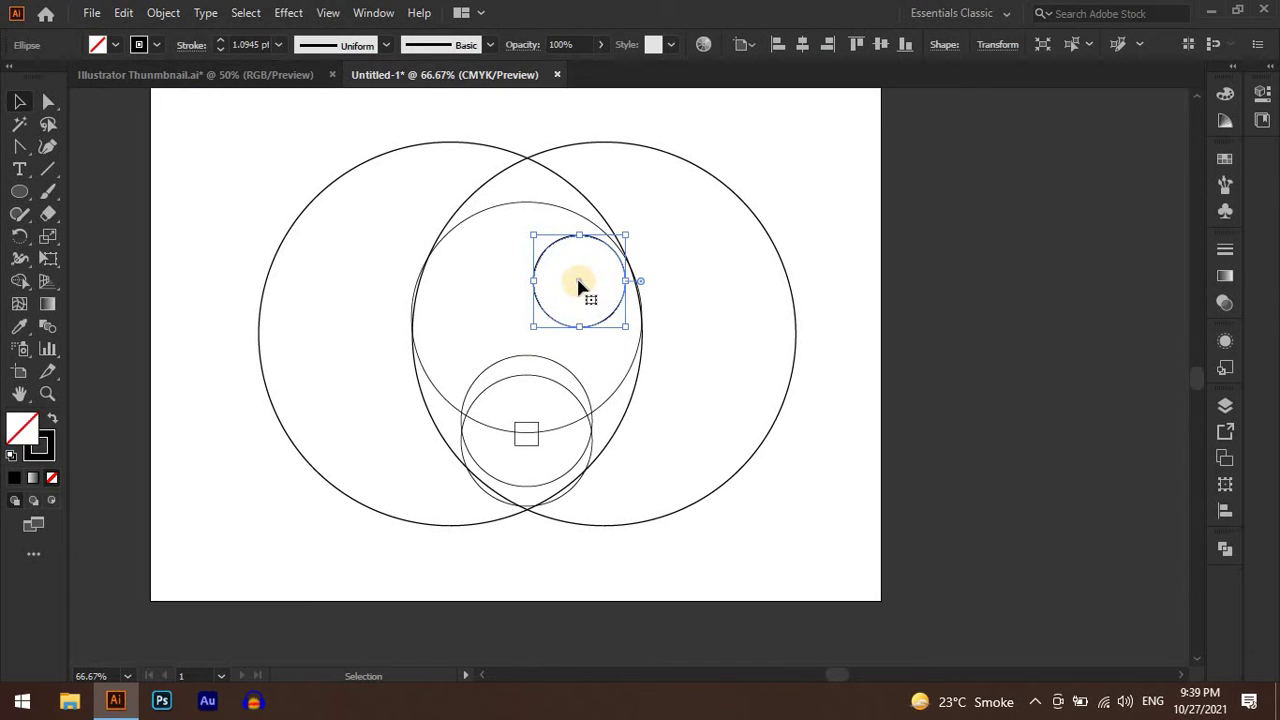
left_click_drag(580, 281, 588, 282)
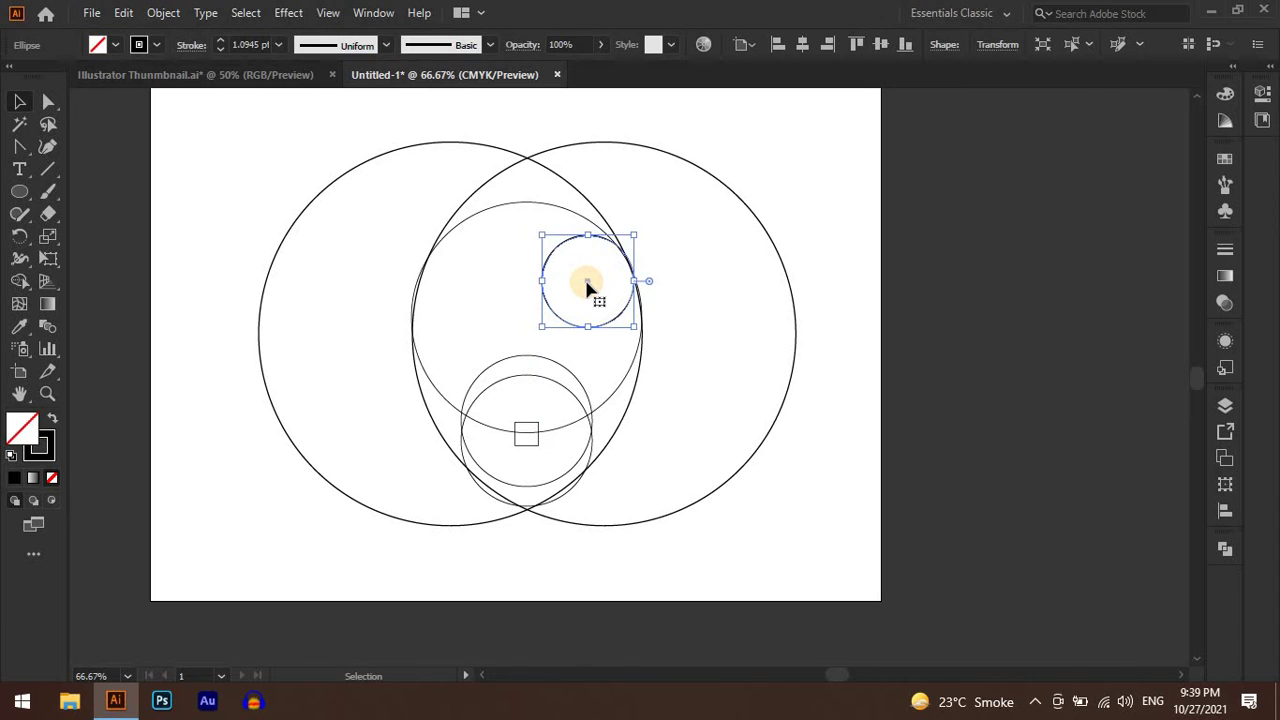
mouse_move(588, 287)
left_mouse_down()
mouse_move(457, 287)
mouse_move(468, 286)
left_mouse_up()
Step: Zoom in and draw a 44.53 pt circle between the eyes, nudging it right and down
key("ctrl+minus")
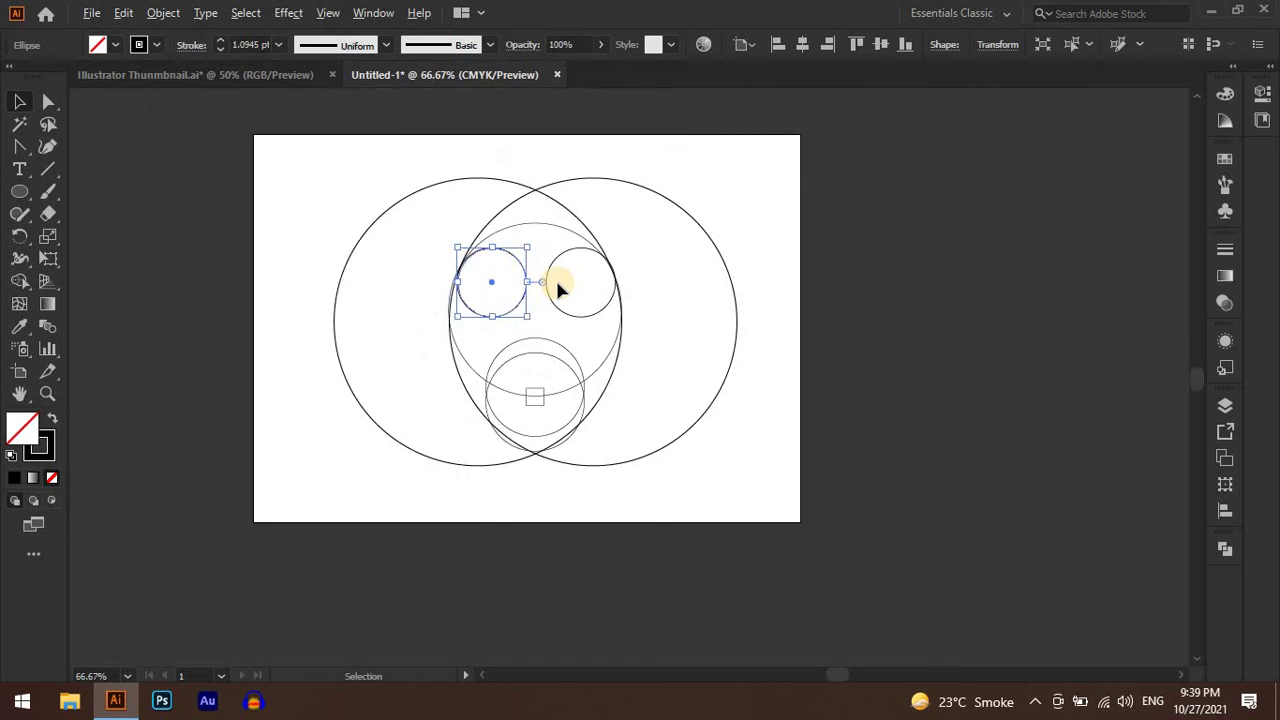
key("ctrl+equal")
key("ctrl+equal")
key("ctrl+equal")
scroll(558, 275, "up", 1)
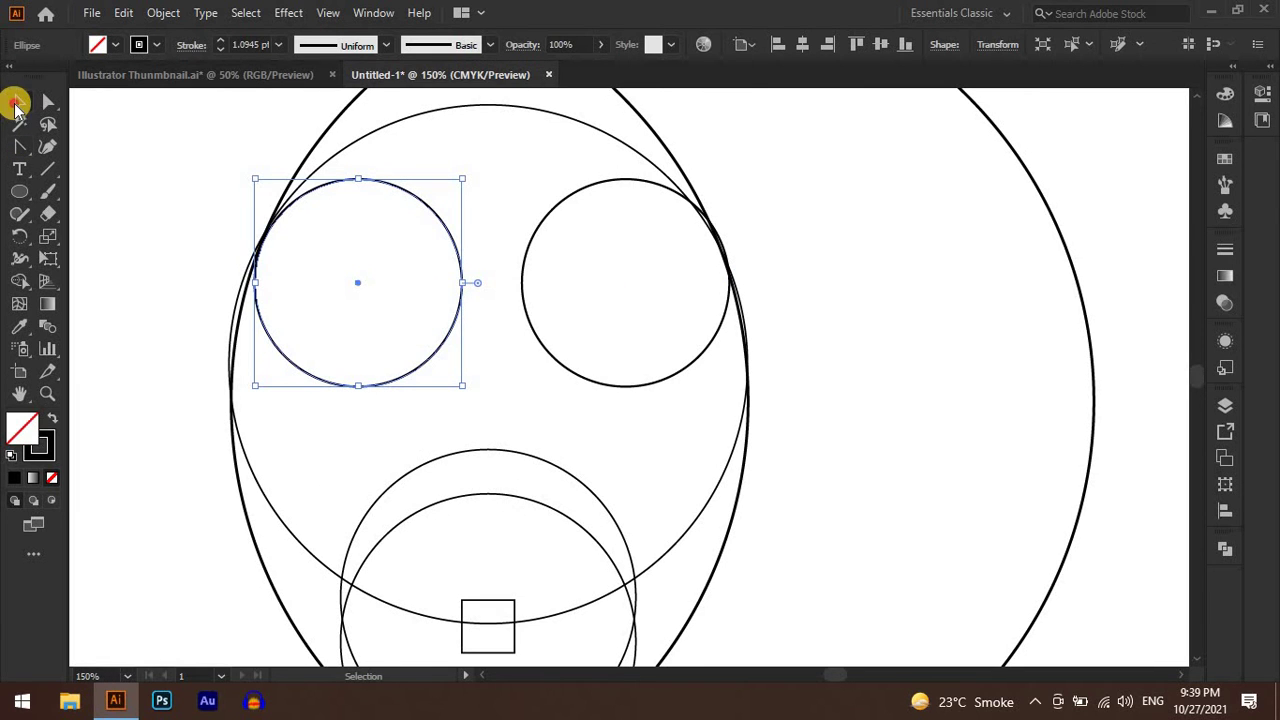
left_click_drag(19, 191, 70, 217)
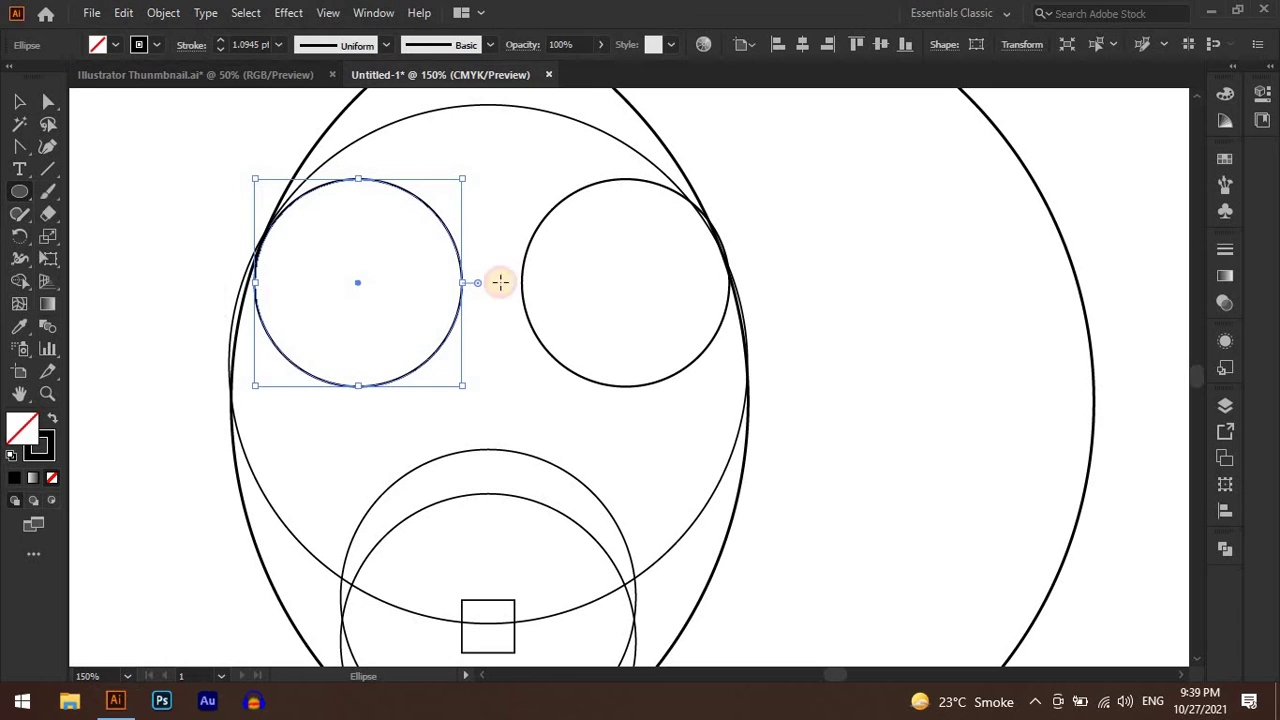
left_click_drag(488, 289, 519, 326)
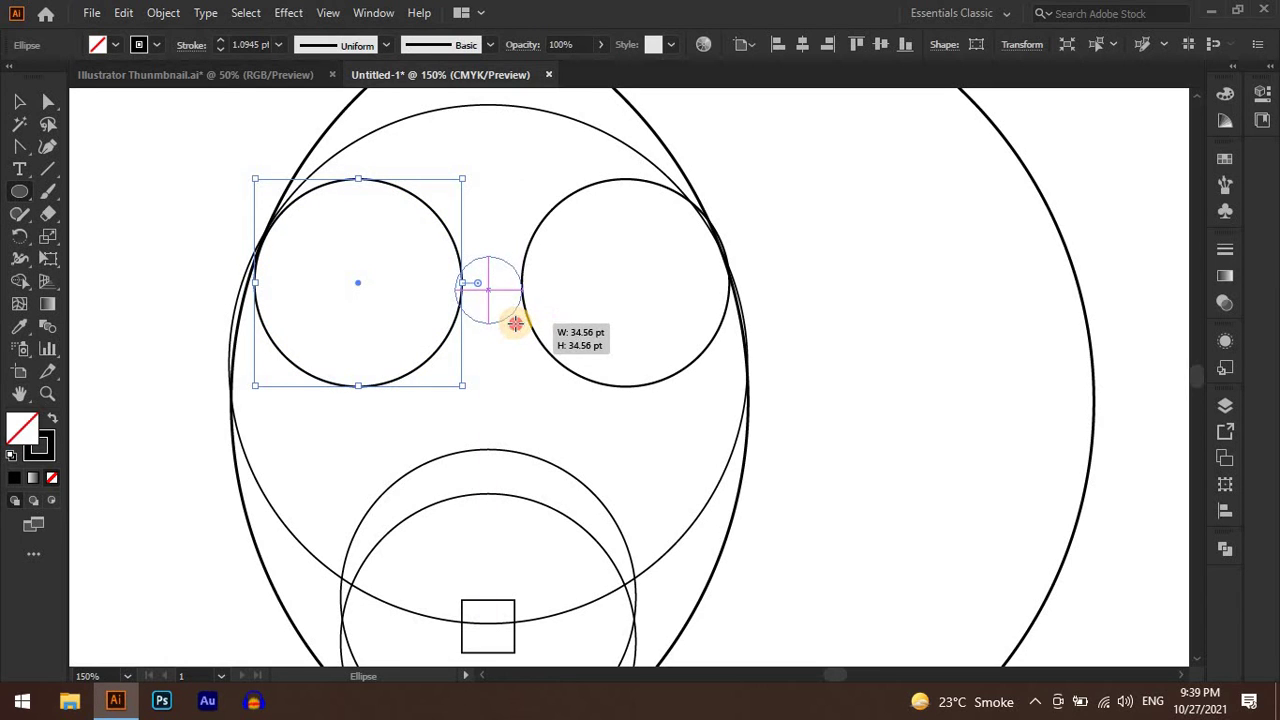
left_click_drag(515, 325, 516, 326)
key("Right")
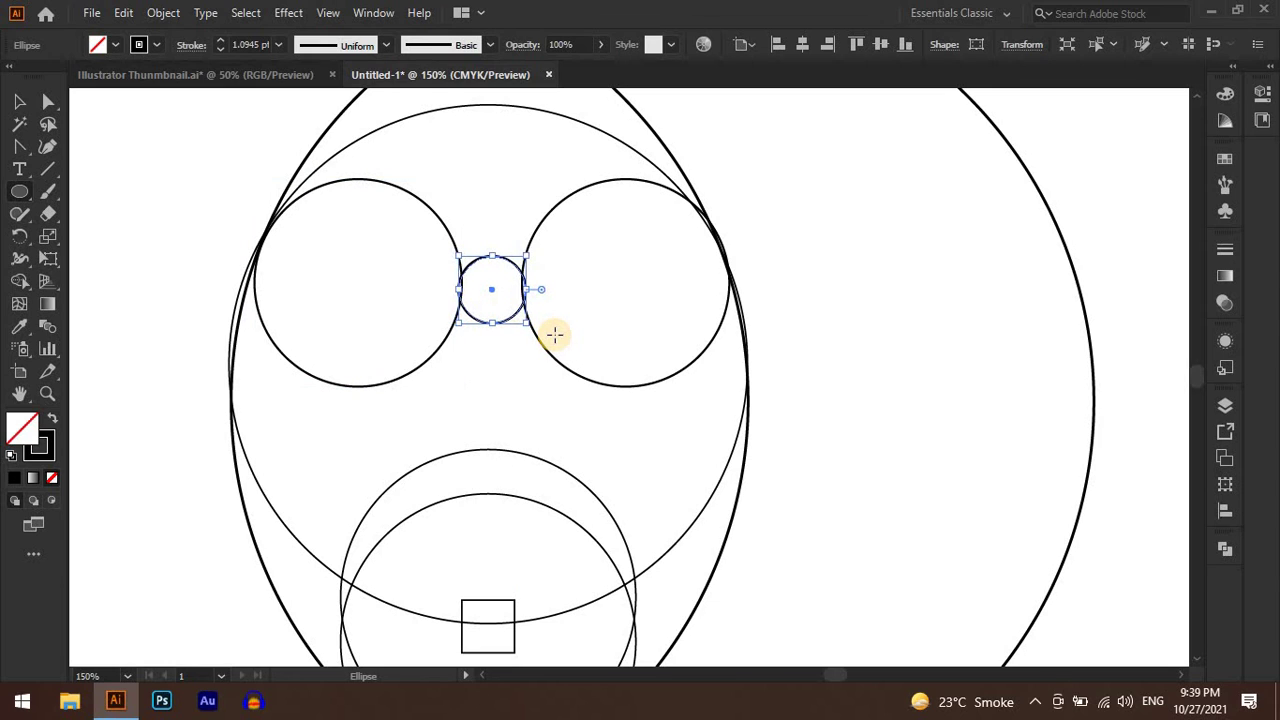
key("Down")
key("Down")
key("Down")
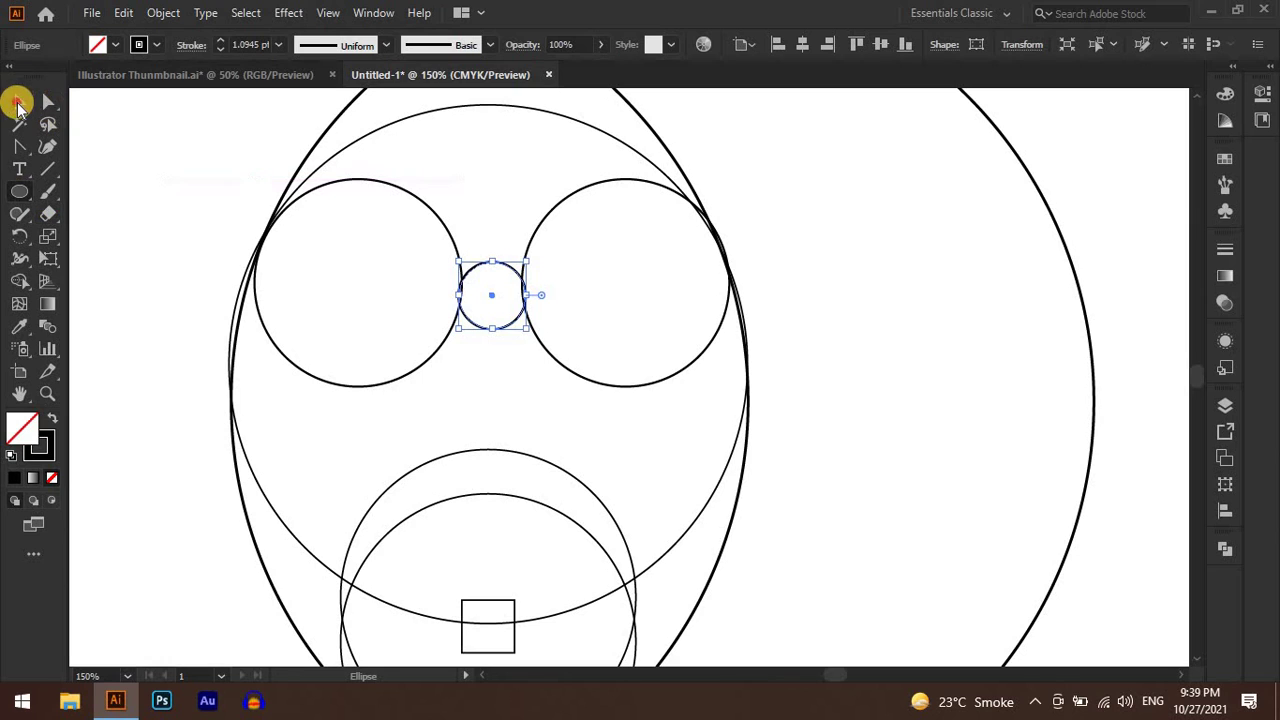
Step: Draw a second equal circle just above it and nudge it upward
left_click(18, 192)
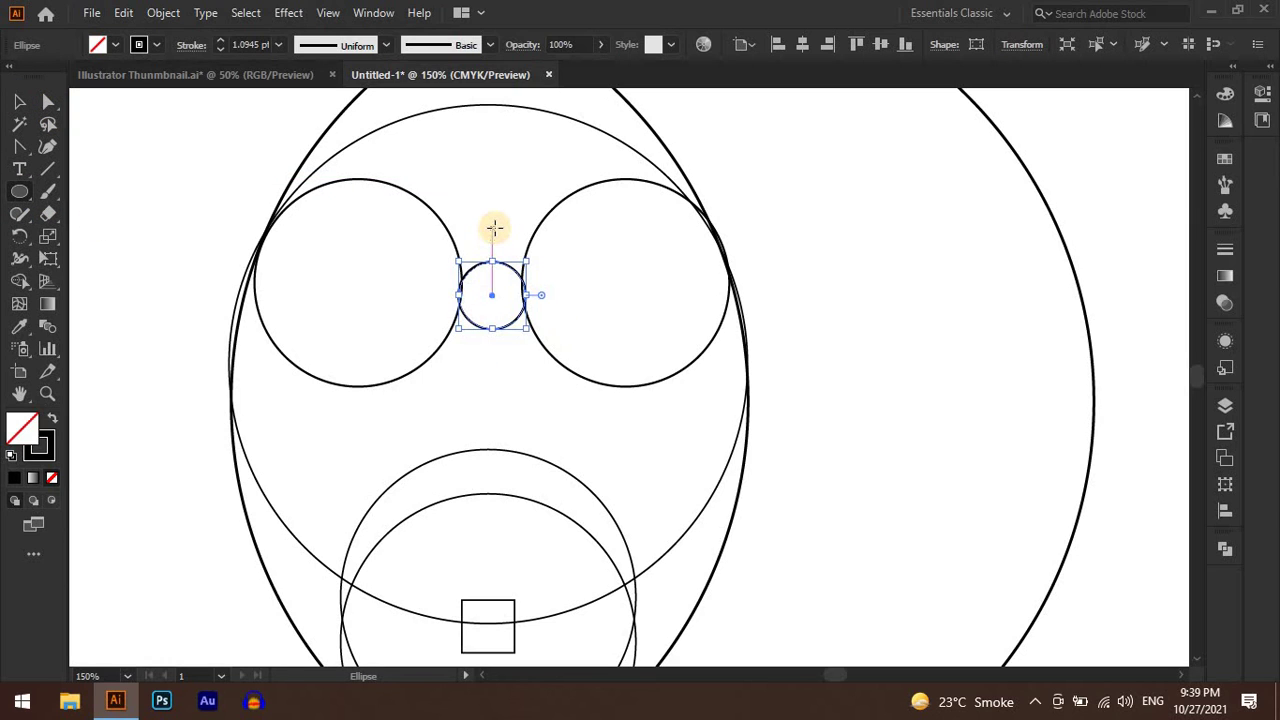
left_click_drag(493, 227, 536, 268)
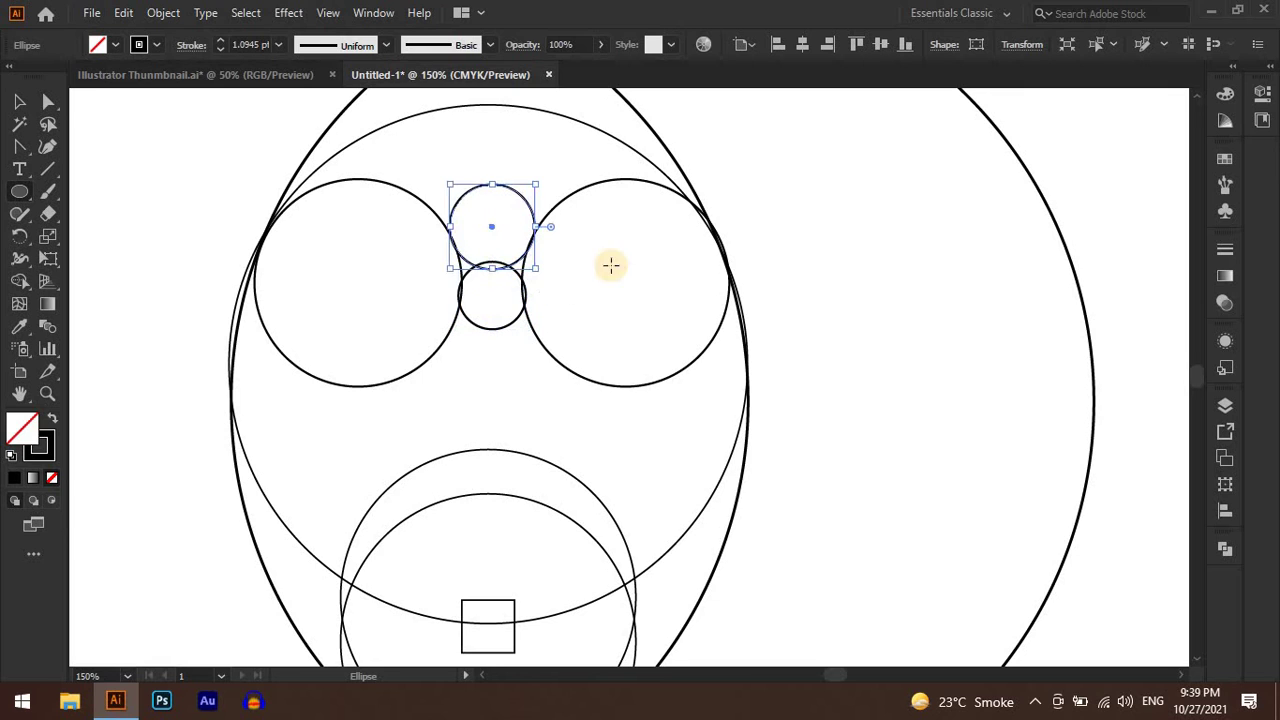
key("Up")
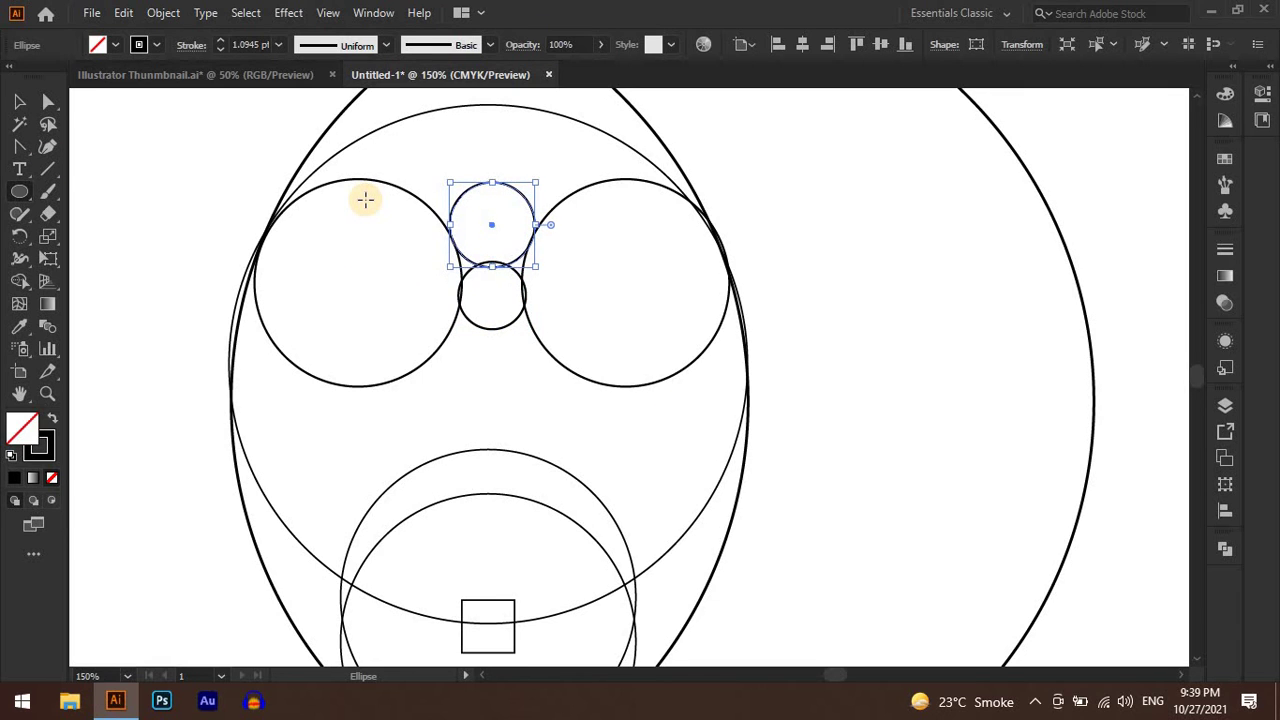
key("Up")
key("Up")
key("v")
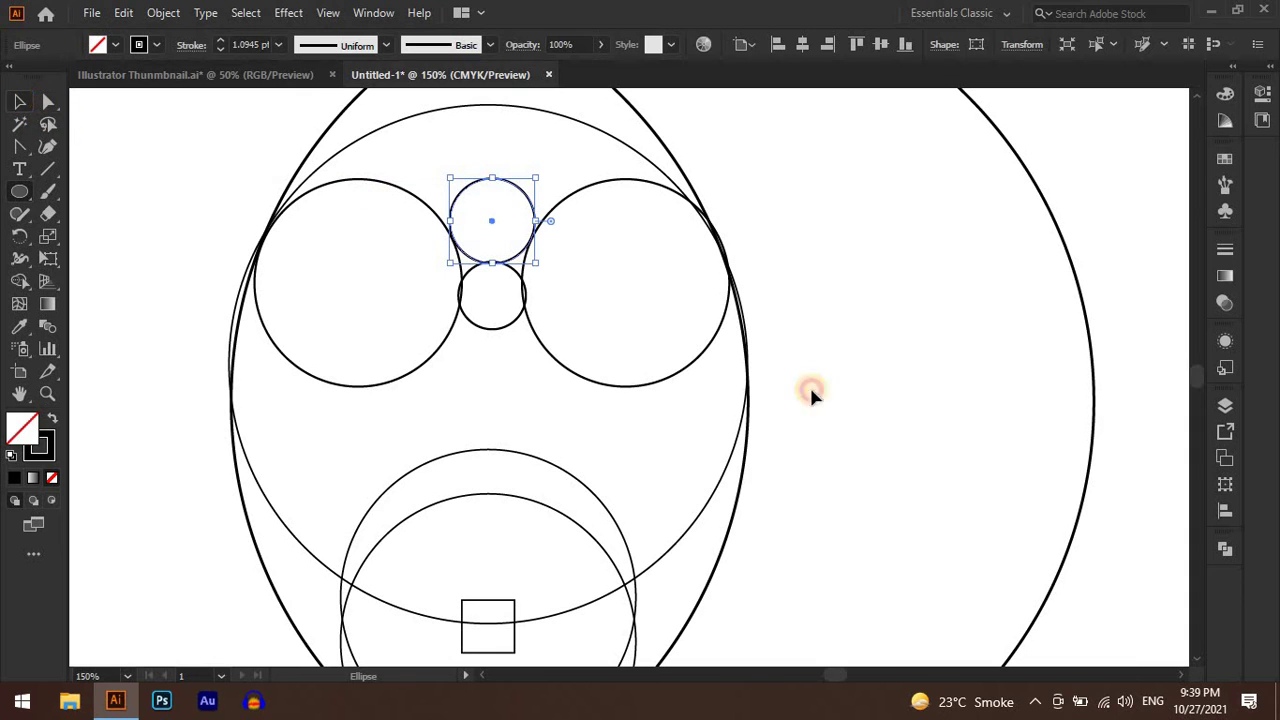
left_click(817, 391)
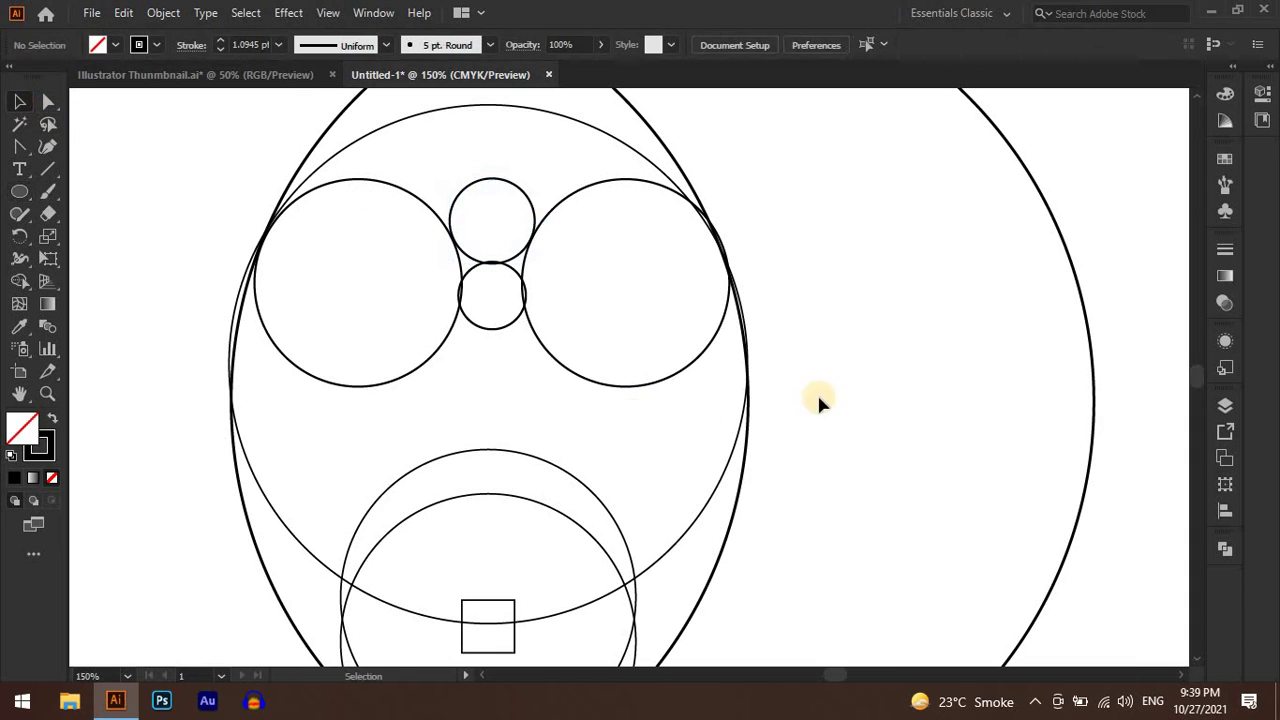
Step: Draw a 326.88 pt line across the eyes, bend it into a shallow downward arc, and raise it slightly
left_click(48, 170)
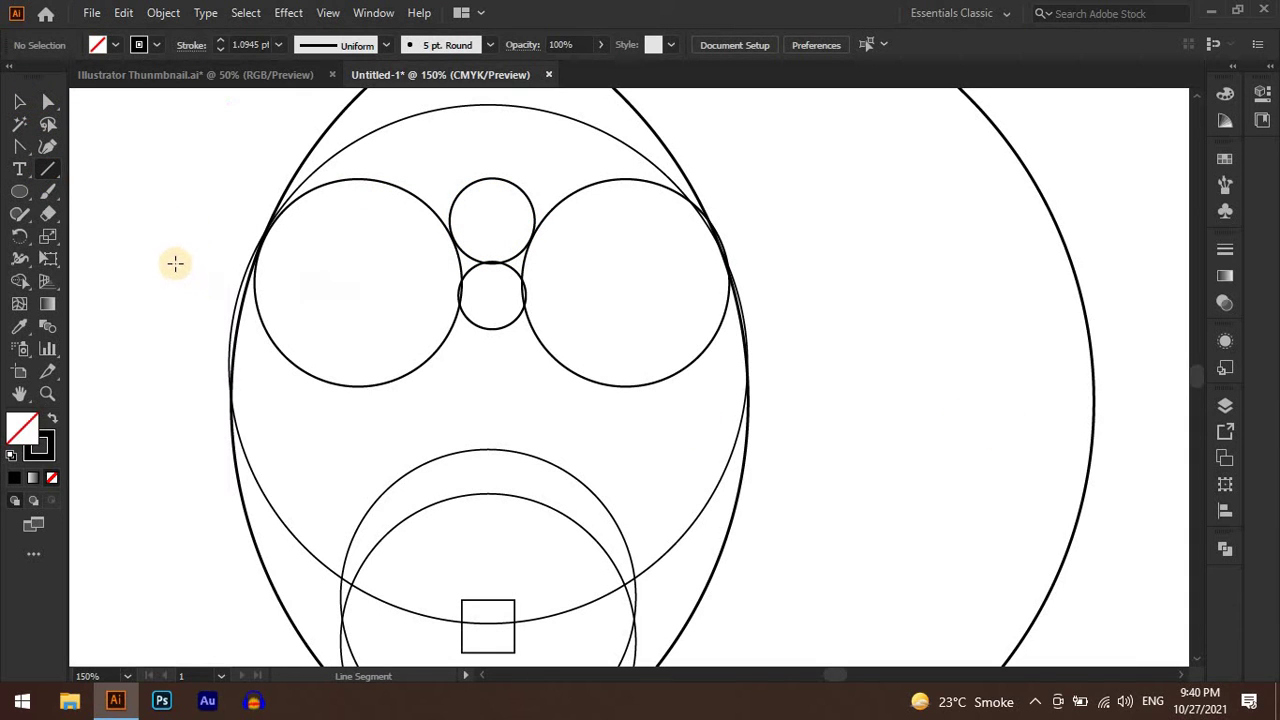
left_click_drag(175, 263, 792, 216)
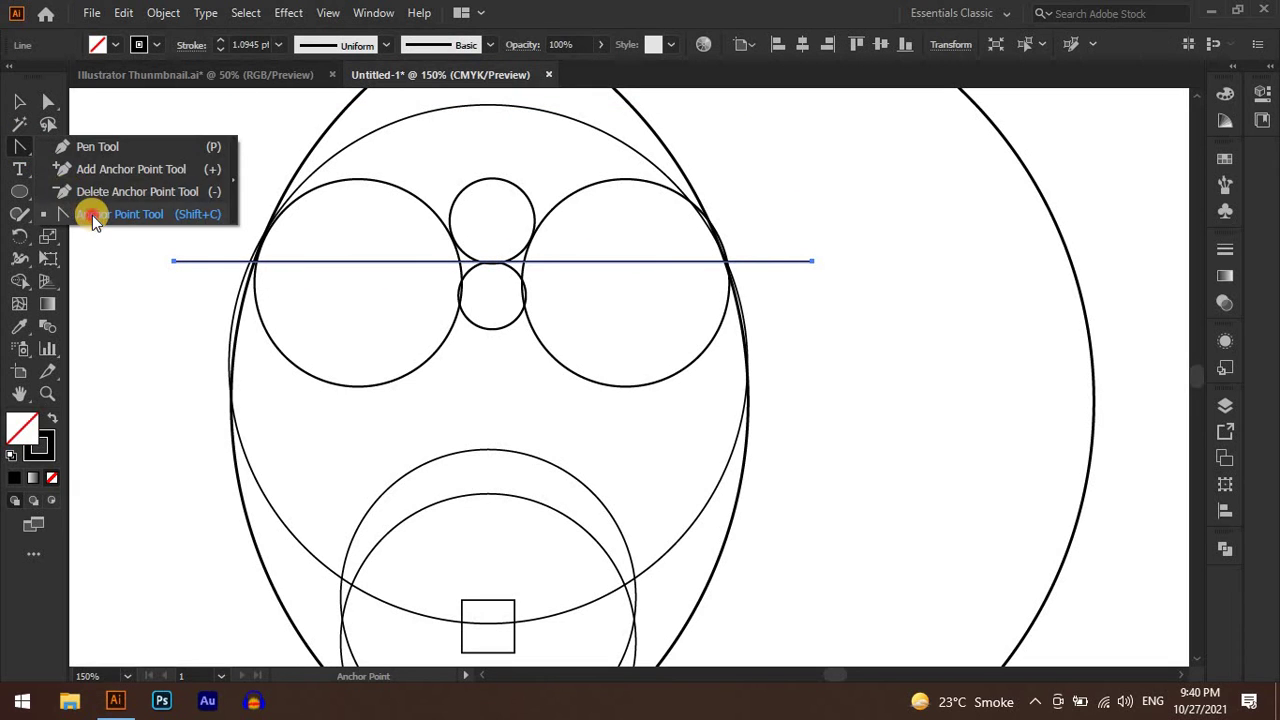
left_click_drag(25, 148, 92, 213)
left_click_drag(520, 263, 522, 290)
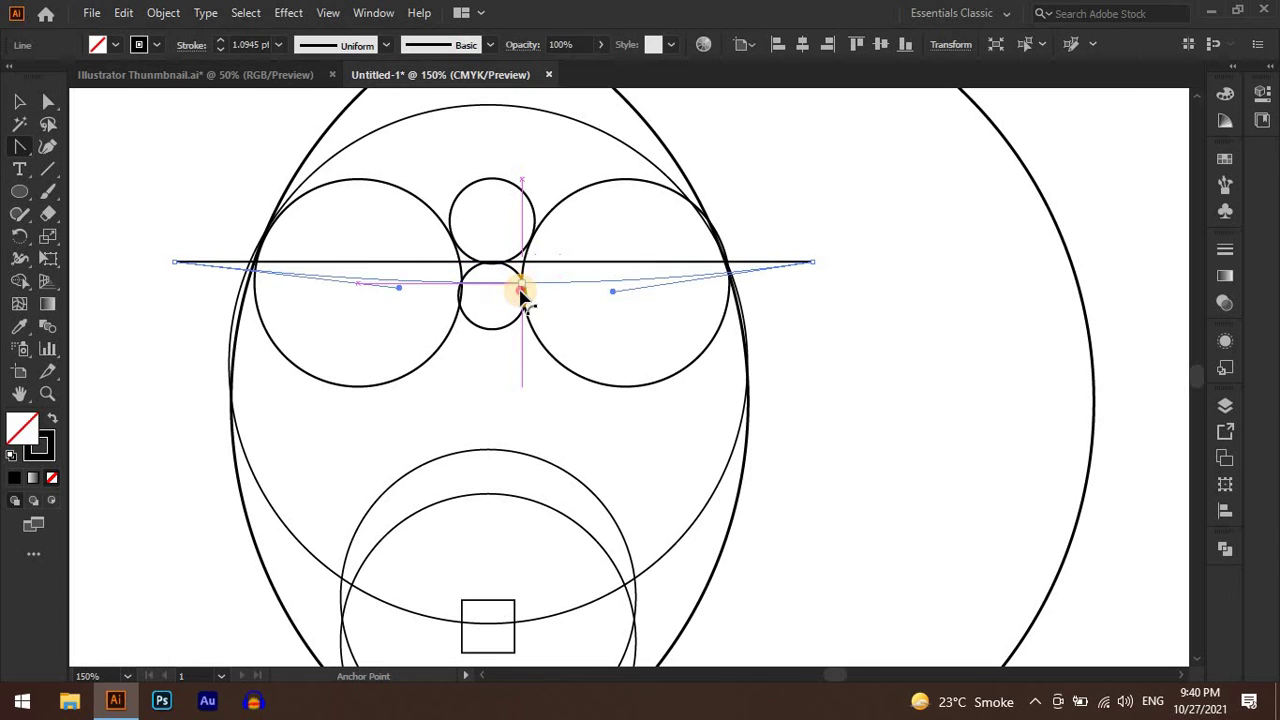
left_click(17, 102)
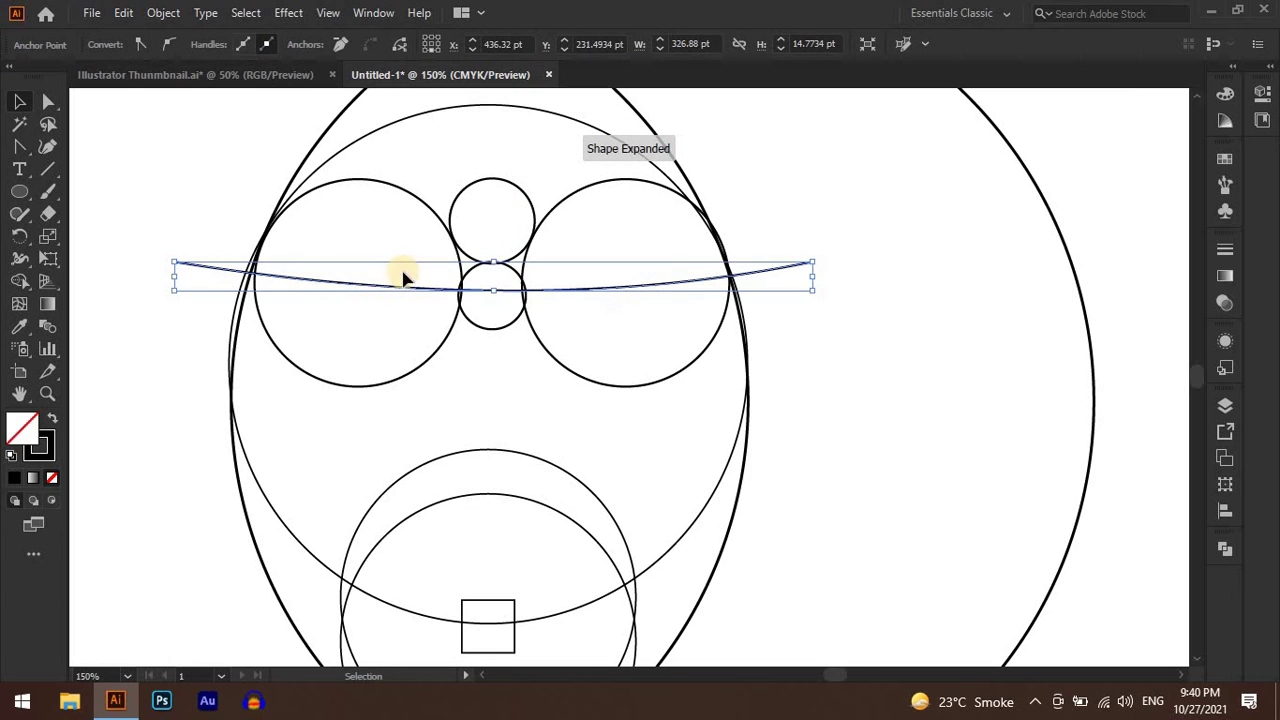
left_click_drag(573, 292, 573, 263)
left_click(967, 336)
key("ctrl+0")
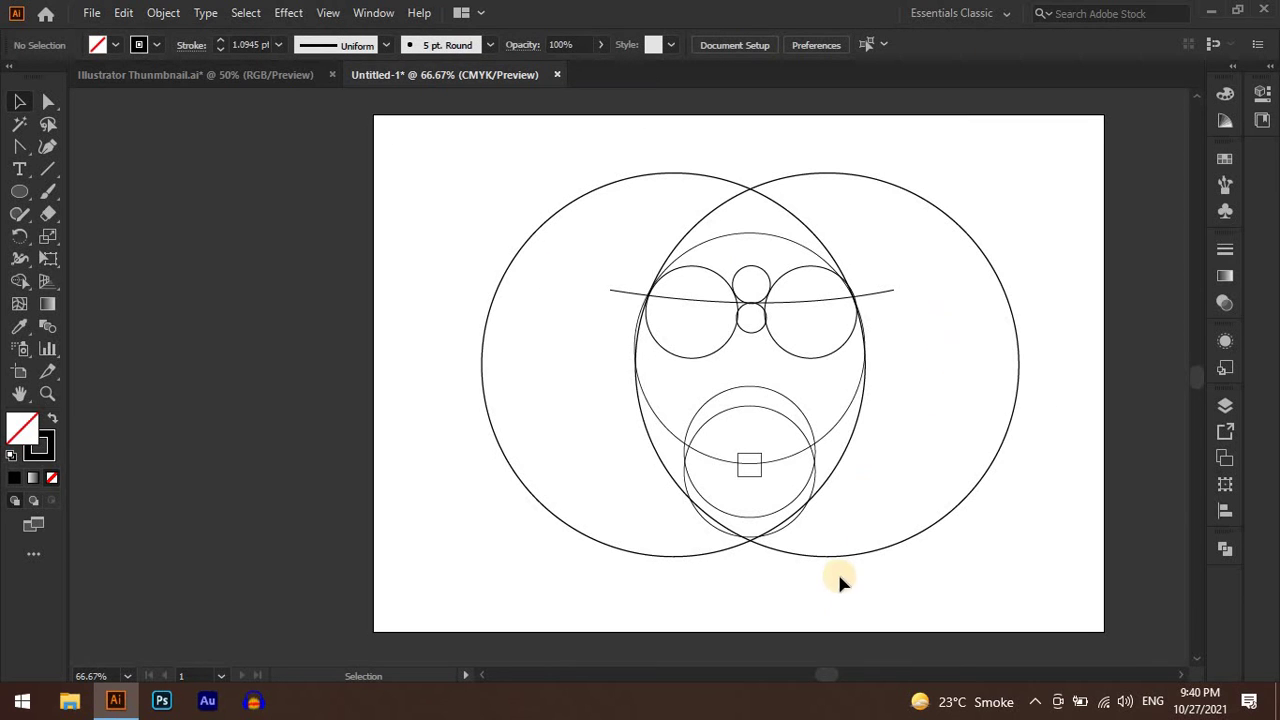
Step: Use Shape Builder with black fill to merge both eye regions and the bridge circle into one shape
left_click_drag(857, 604, 492, 155)
left_click_drag(1059, 433, 903, 423)
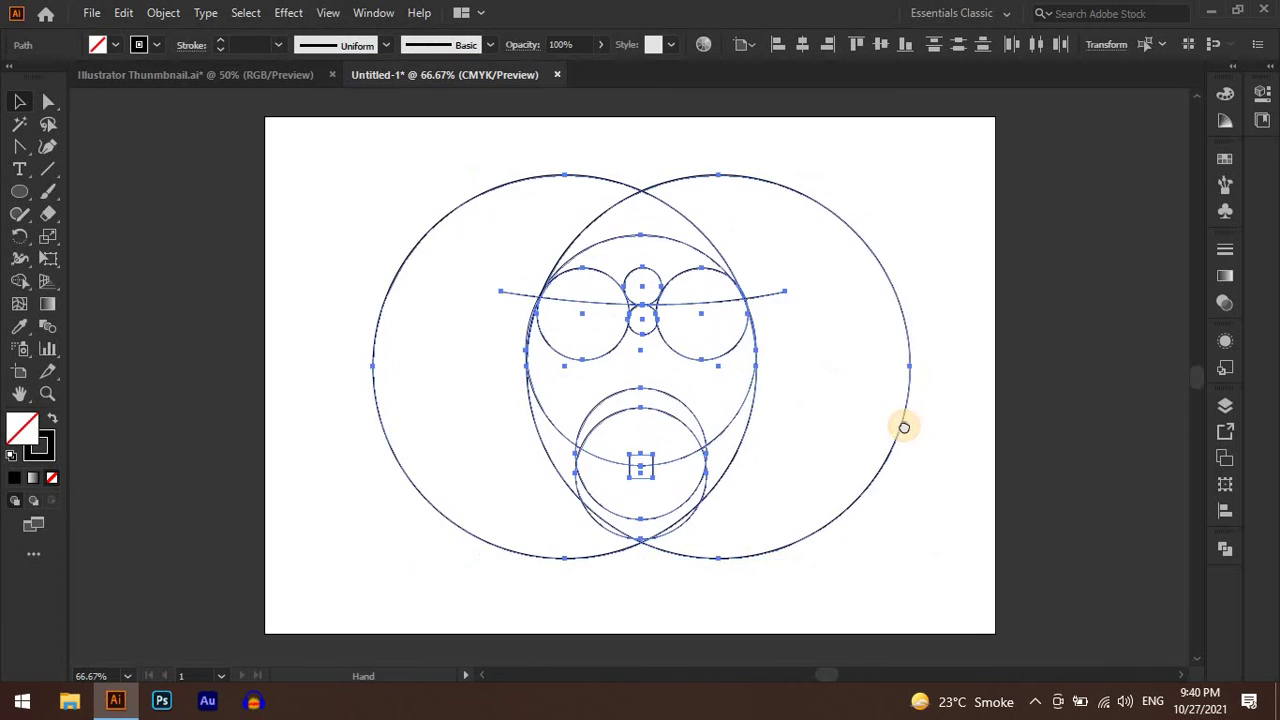
key("ctrl+plus")
left_click(20, 278)
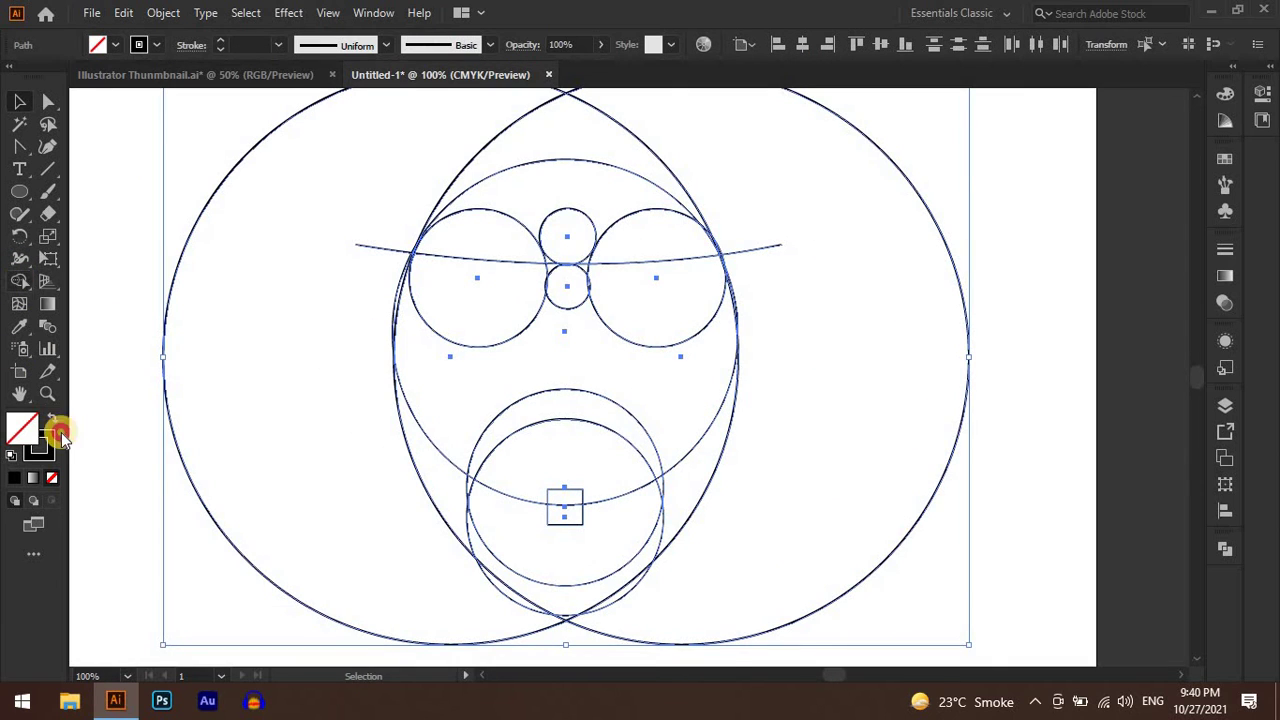
left_click(52, 420)
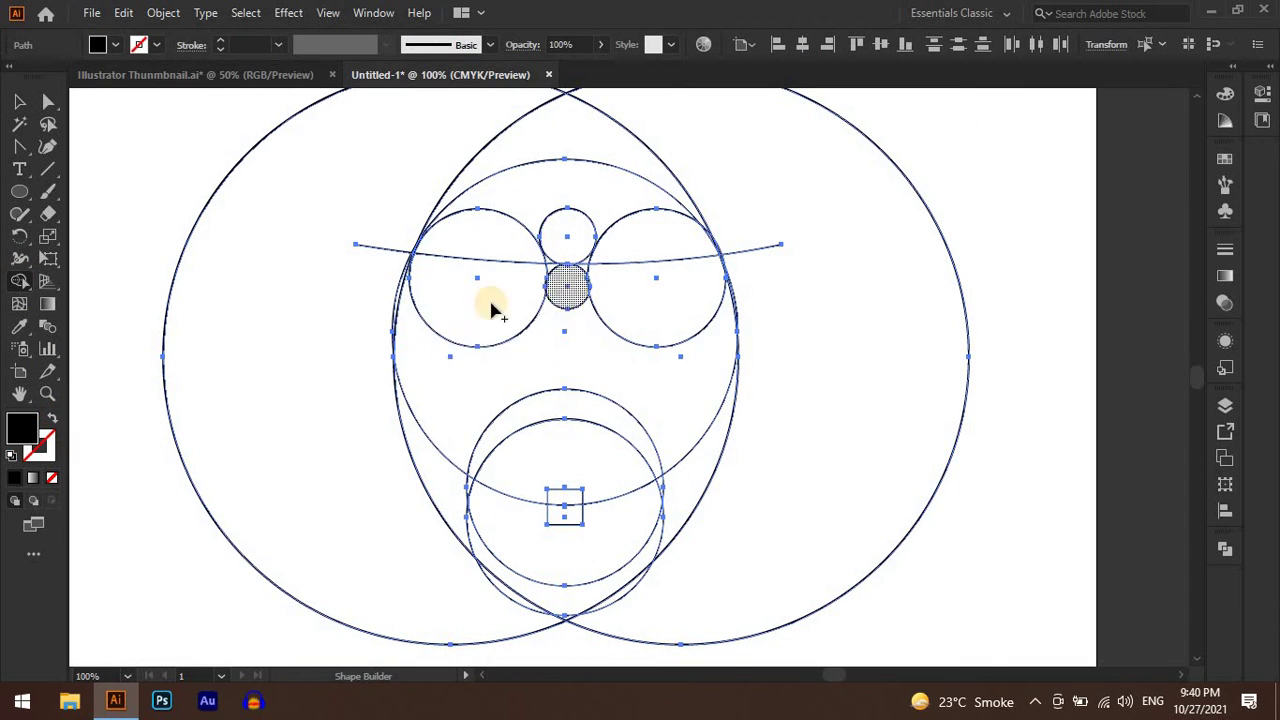
left_click(645, 303)
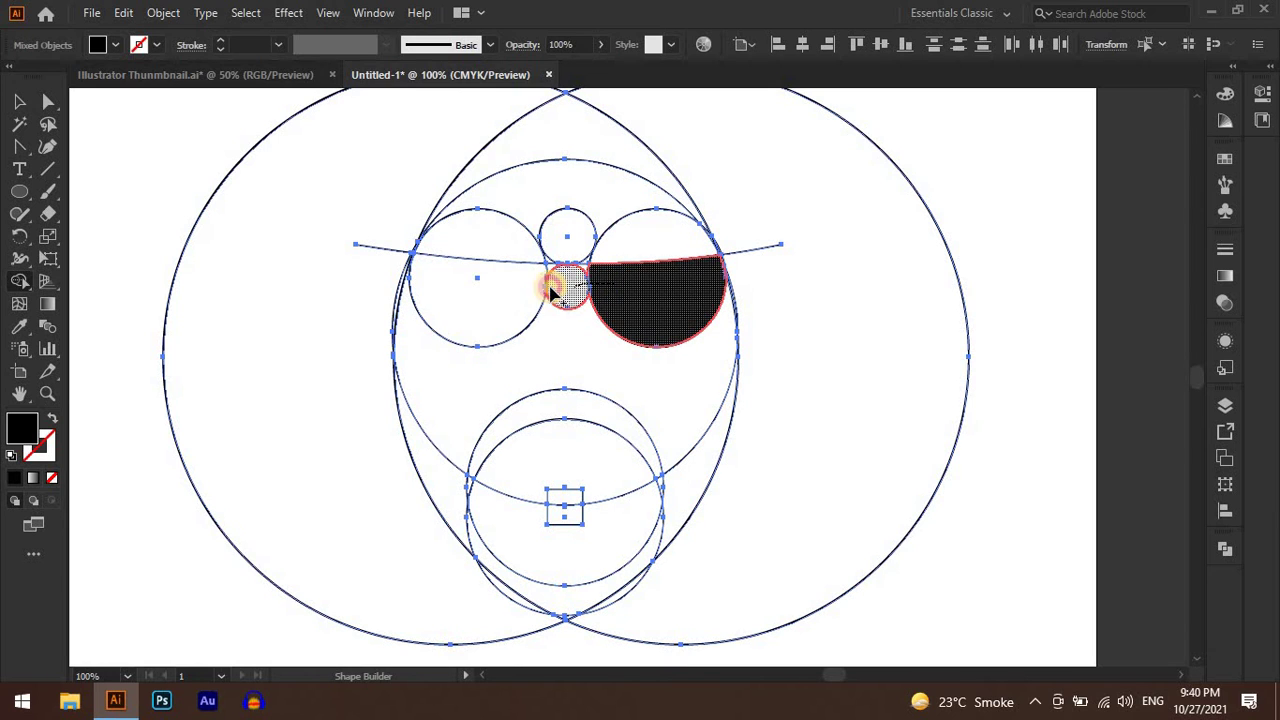
mouse_move(590, 280)
left_mouse_down()
mouse_move(557, 280)
mouse_move(584, 270)
left_mouse_up()
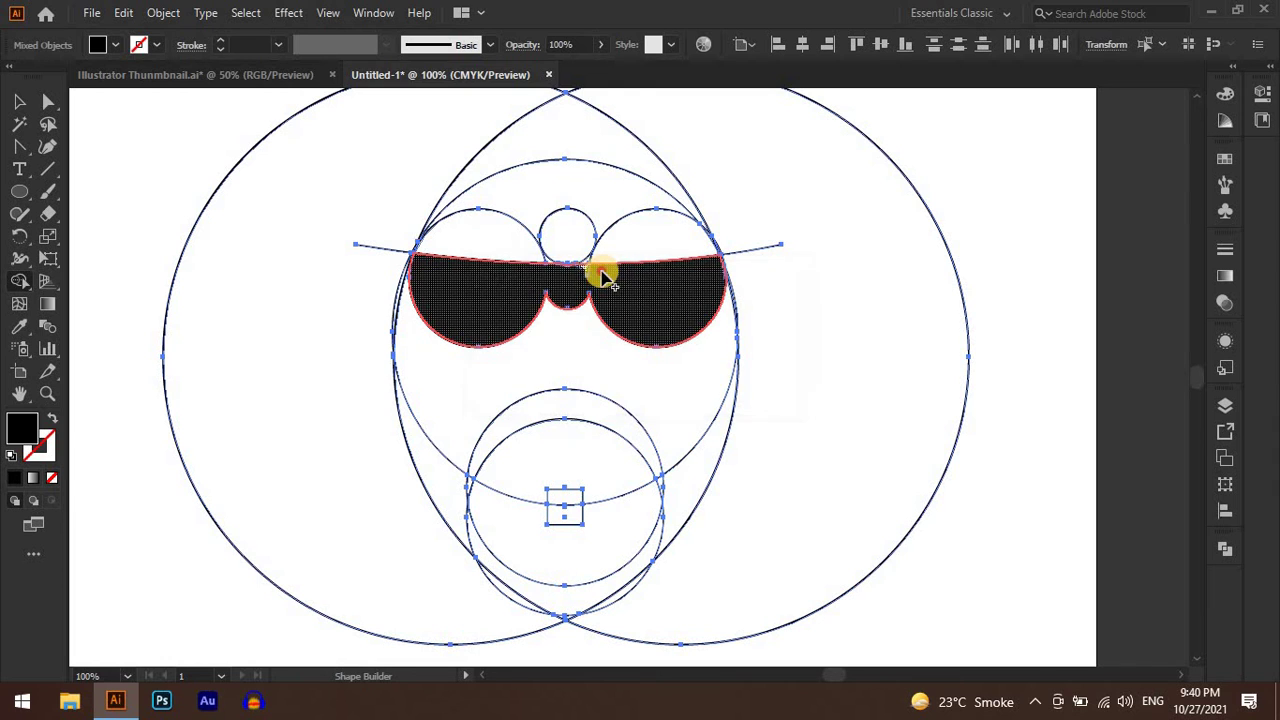
left_click(574, 277)
Step: Merge the beard crescents, mustache ring and bottom tip into one black beard shape with Shape Builder
key("ctrl+minus")
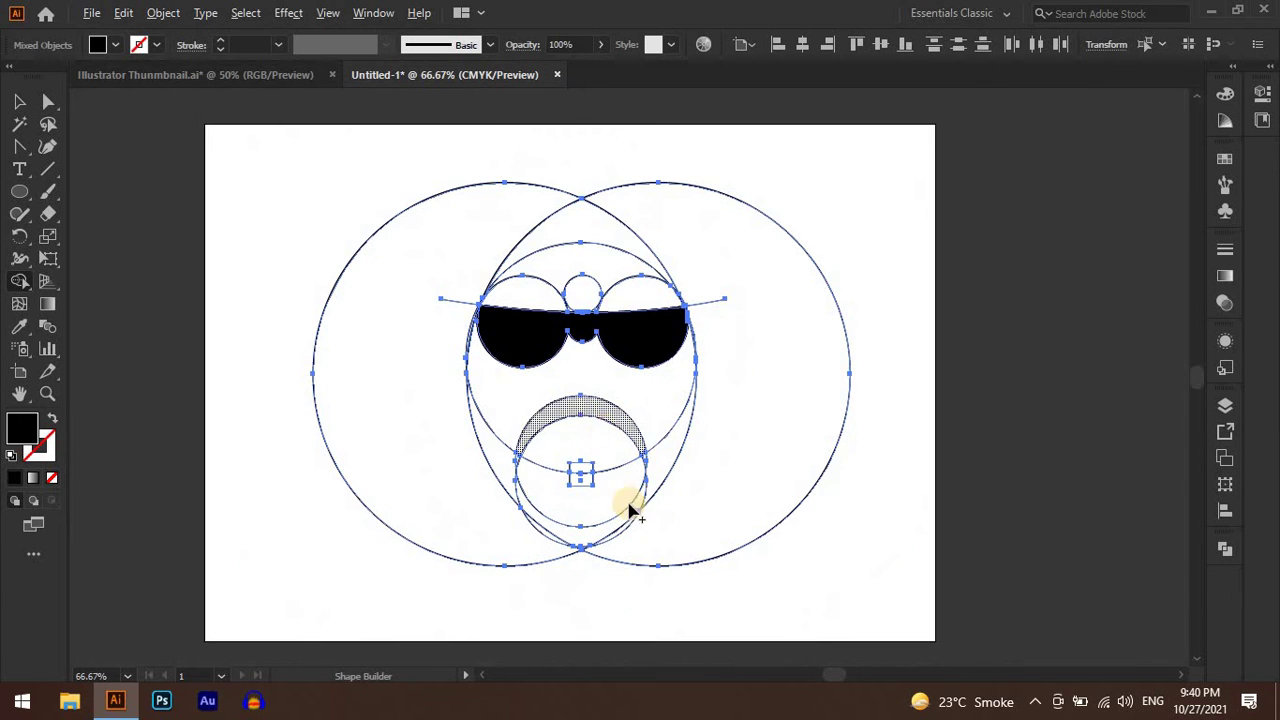
scroll(620, 451, "down", 1)
left_click_drag(662, 420, 619, 455)
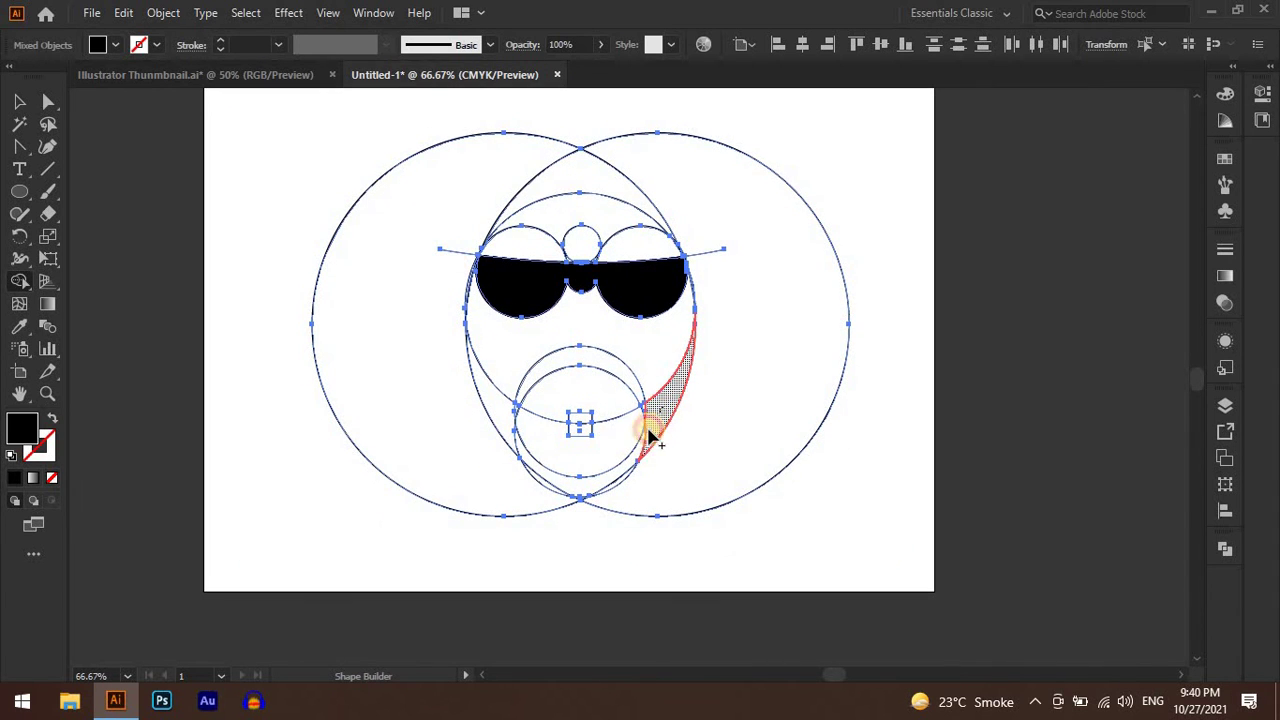
mouse_move(535, 452)
left_mouse_down()
mouse_move(503, 418)
mouse_move(585, 428)
left_mouse_up()
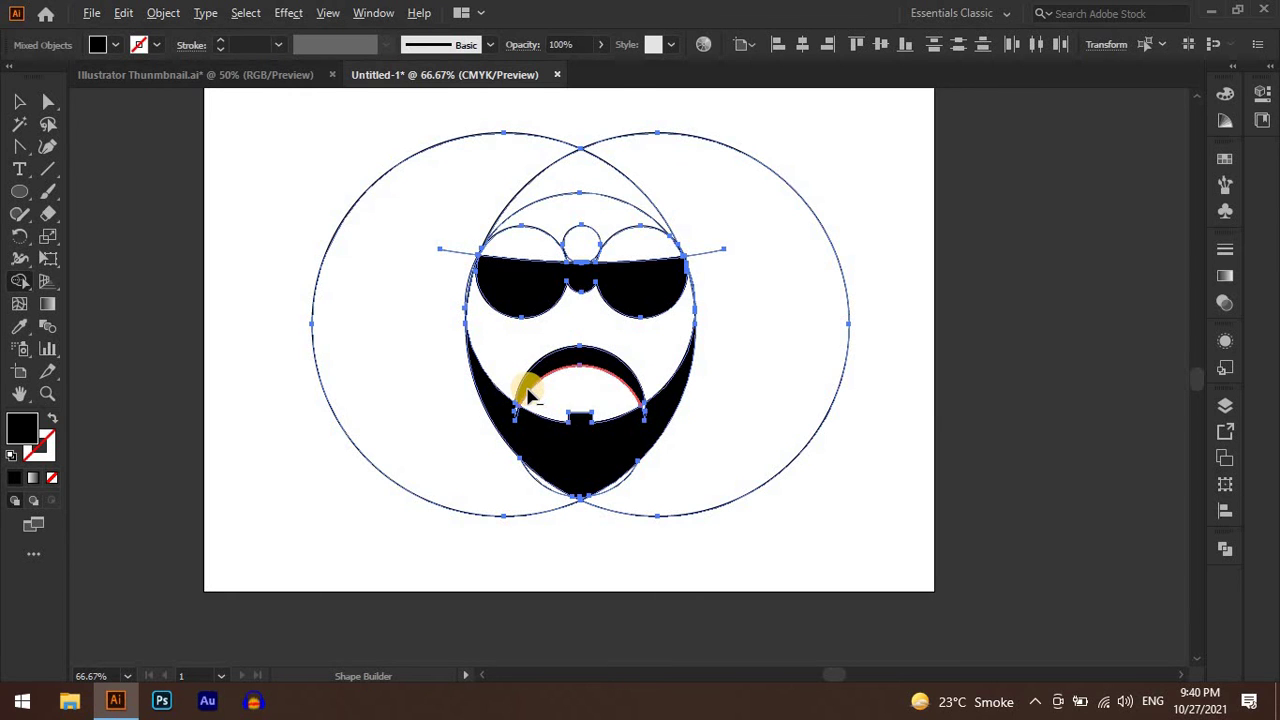
scroll(522, 388, "up", 2, "alt")
mouse_move(510, 430)
left_mouse_down()
mouse_move(757, 434)
mouse_move(762, 500)
left_mouse_up()
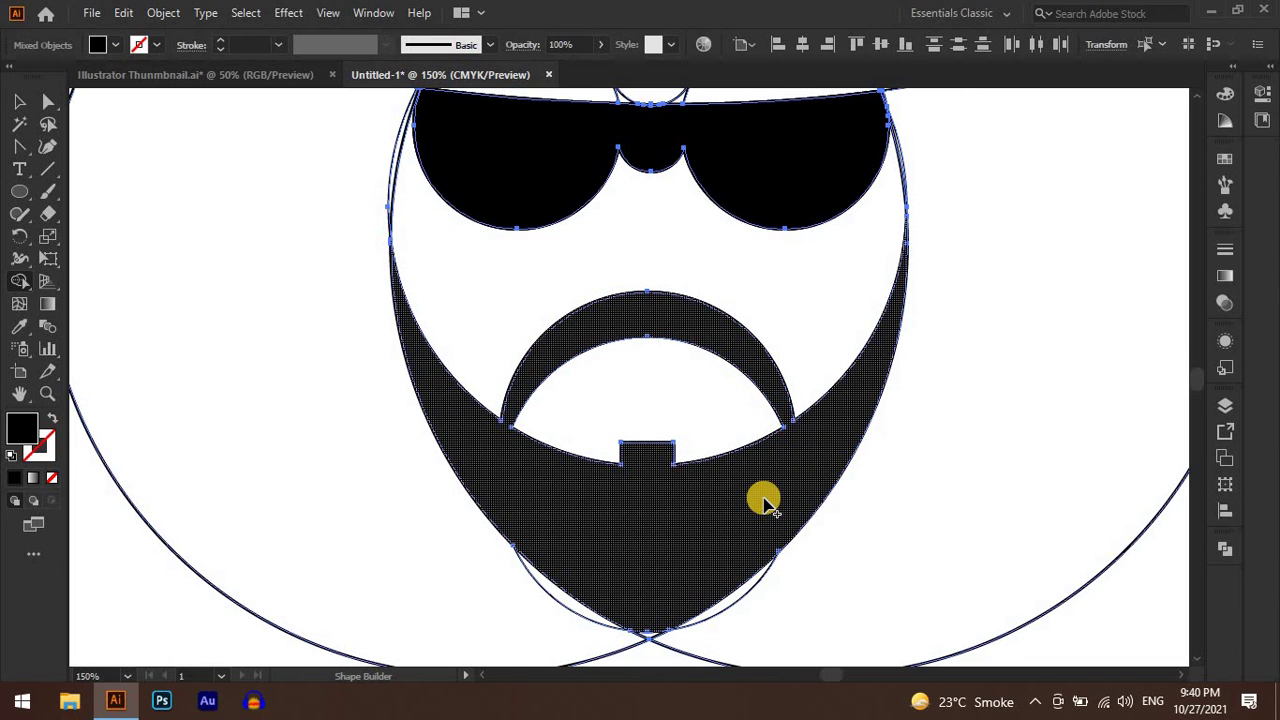
left_click(649, 632)
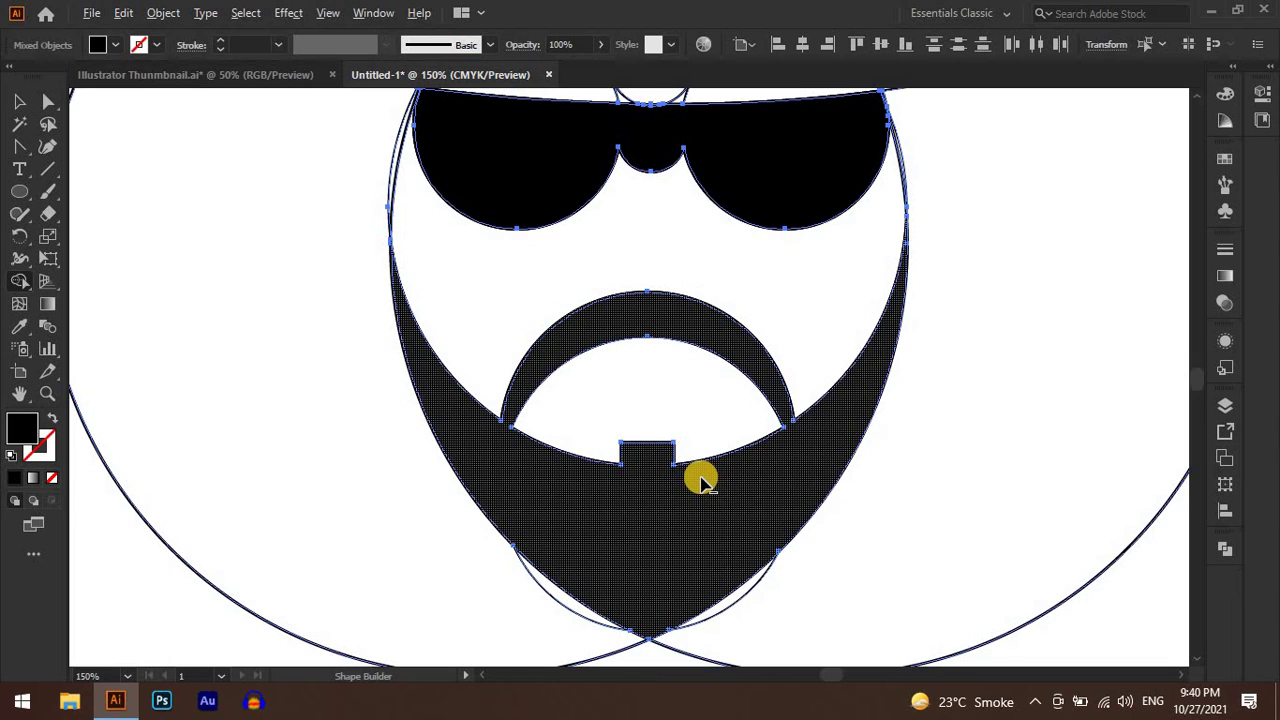
Step: Fit the artboard in view and click the beard pieces with the Selection Tool
key("ctrl+0")
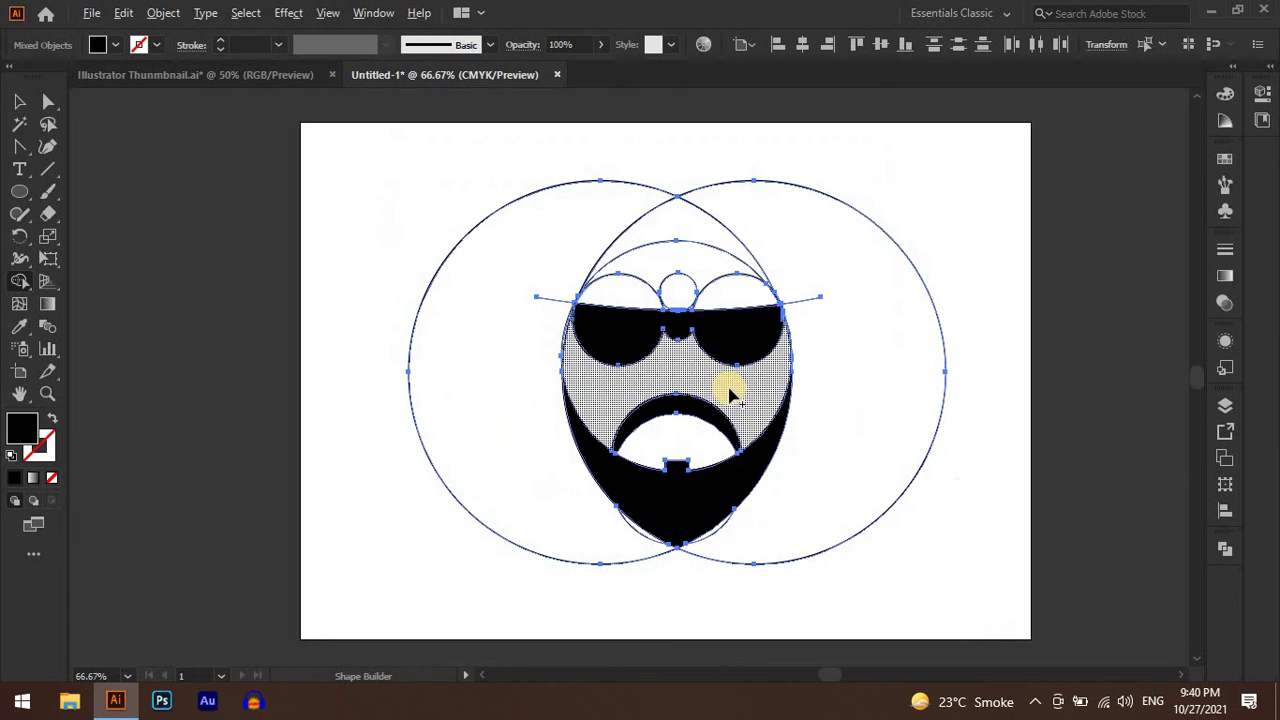
left_click(19, 101)
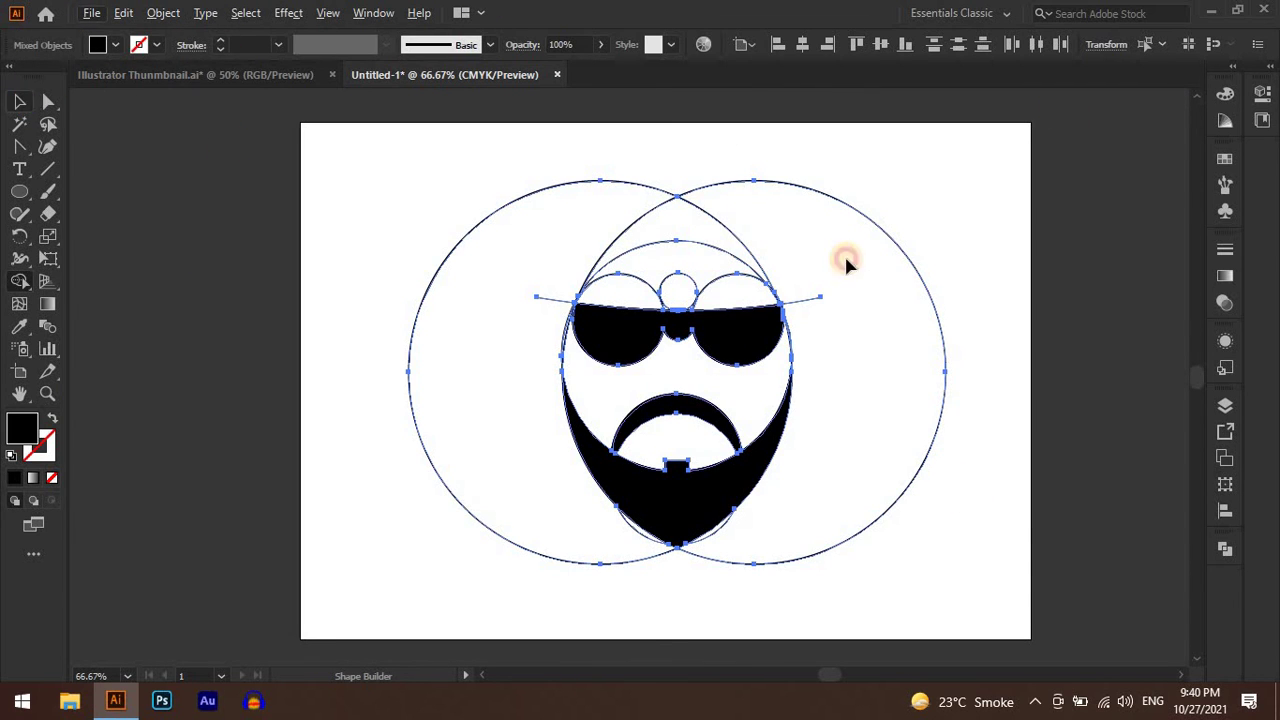
left_click(870, 253)
left_click(740, 520)
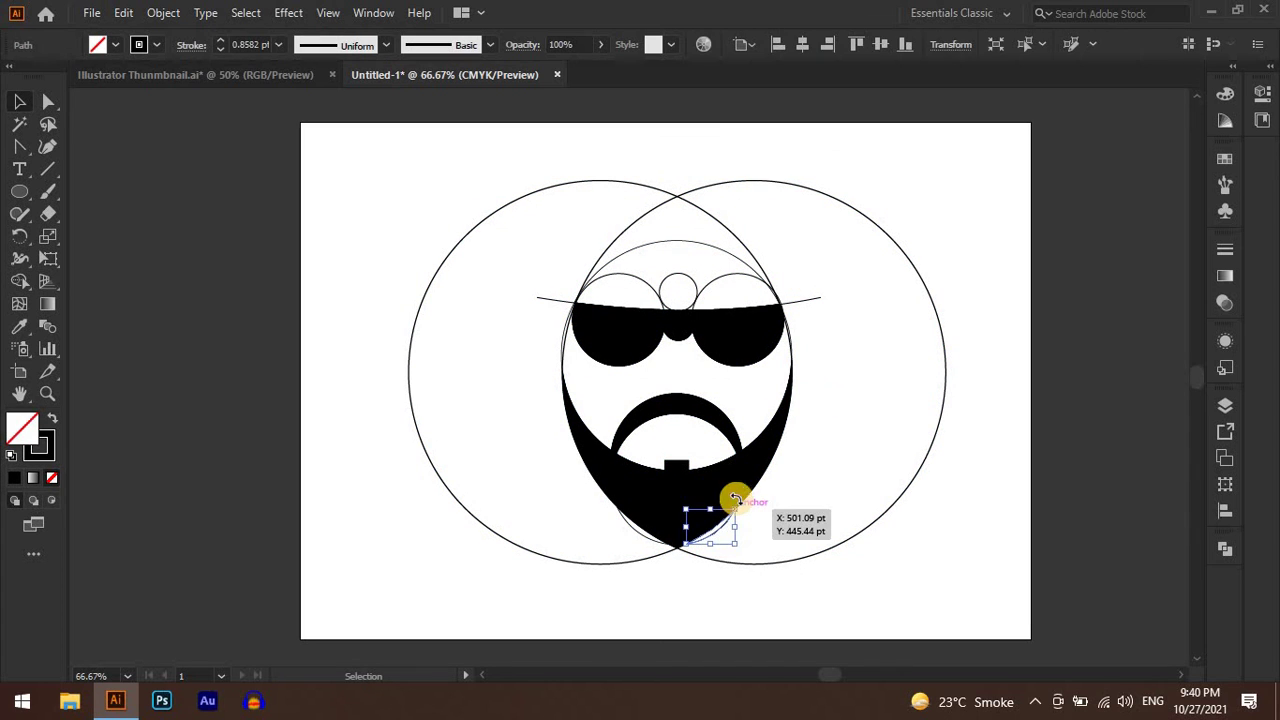
left_click(733, 490)
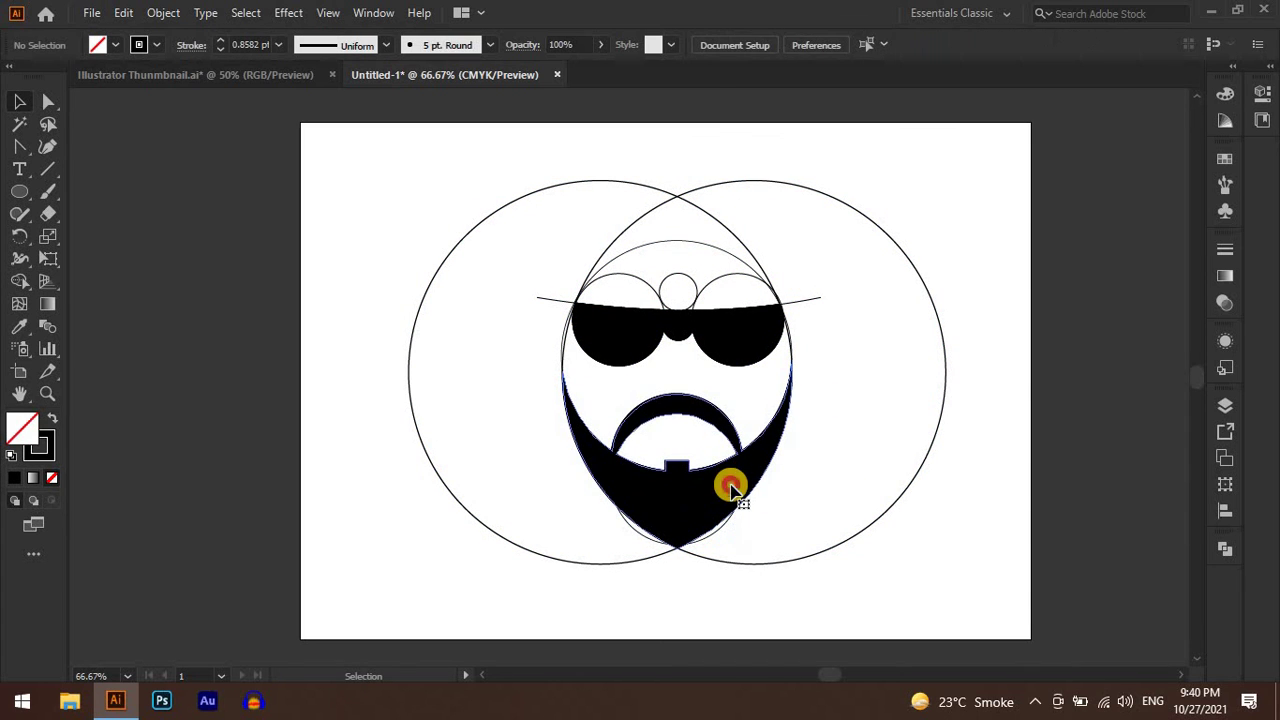
left_click(728, 426)
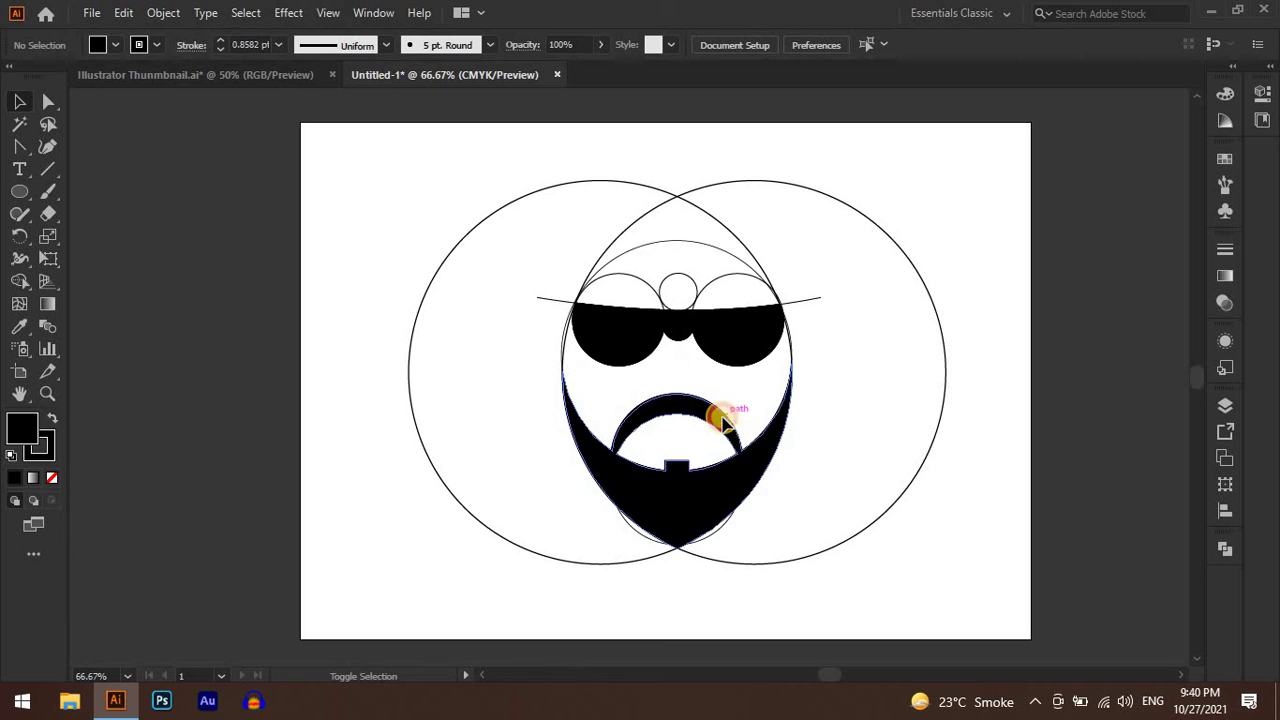
left_click(720, 418)
left_click(748, 444)
left_click(720, 486)
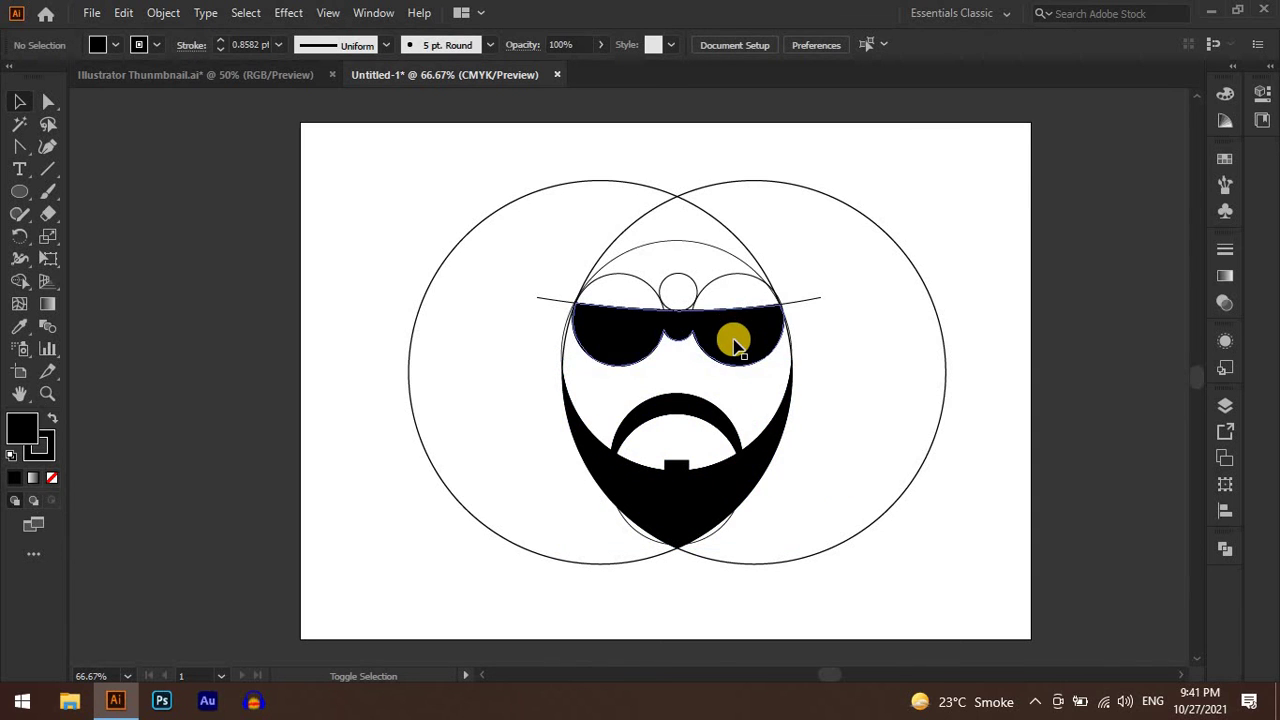
Step: Select the black sunglasses together with the beard
left_click(623, 330)
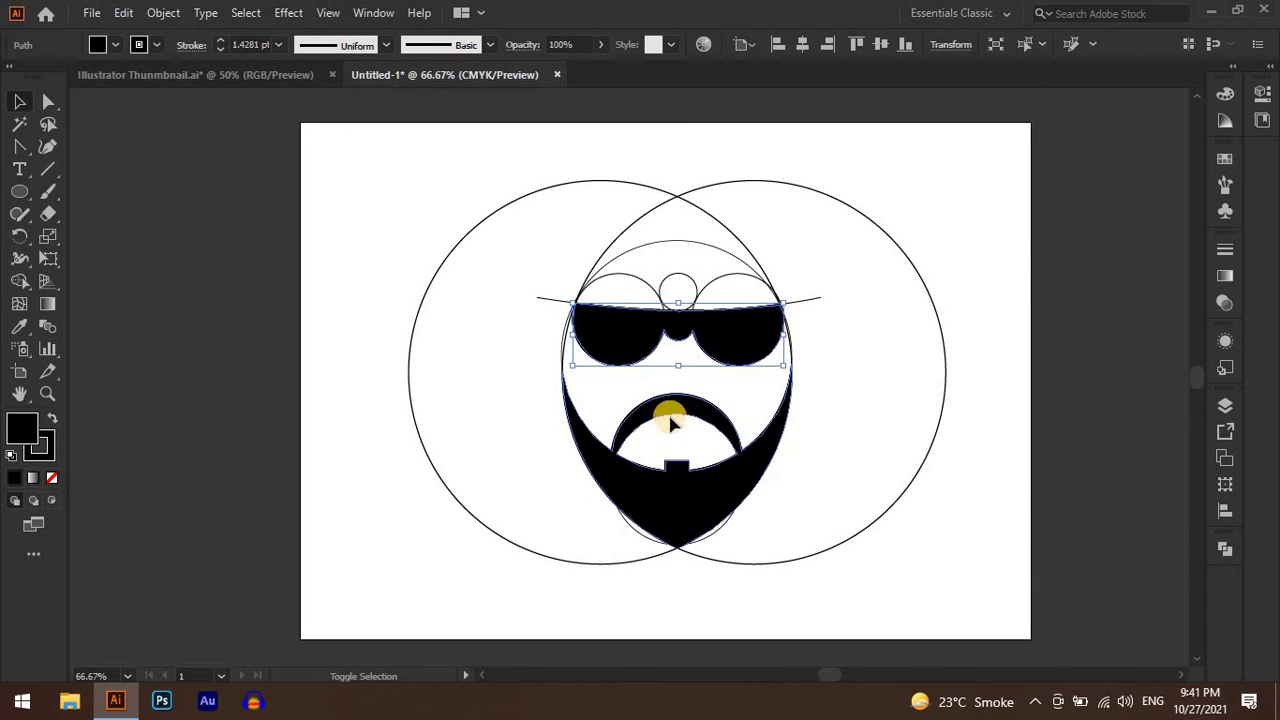
left_click(645, 485, "shift")
left_click(648, 474, "shift")
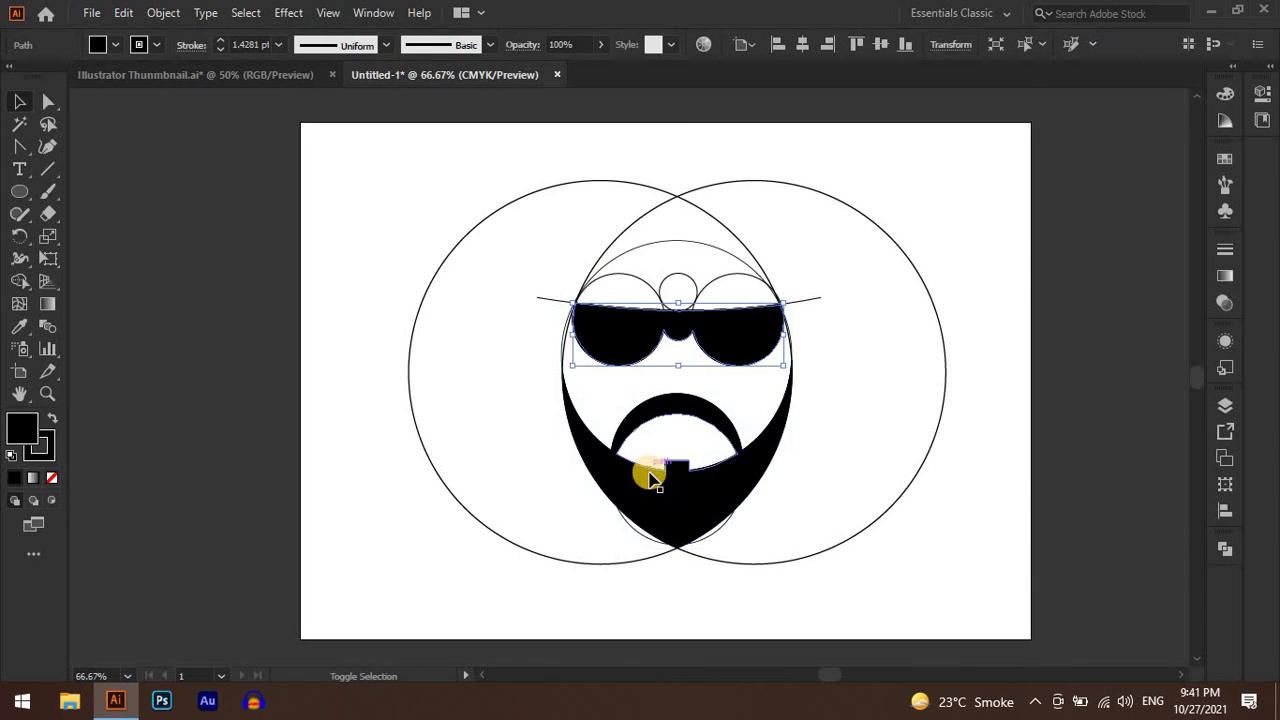
left_click(674, 462, "shift")
Step: Cut out the sunglasses and beard, then select and delete all remaining construction shapes
key("ctrl+z")
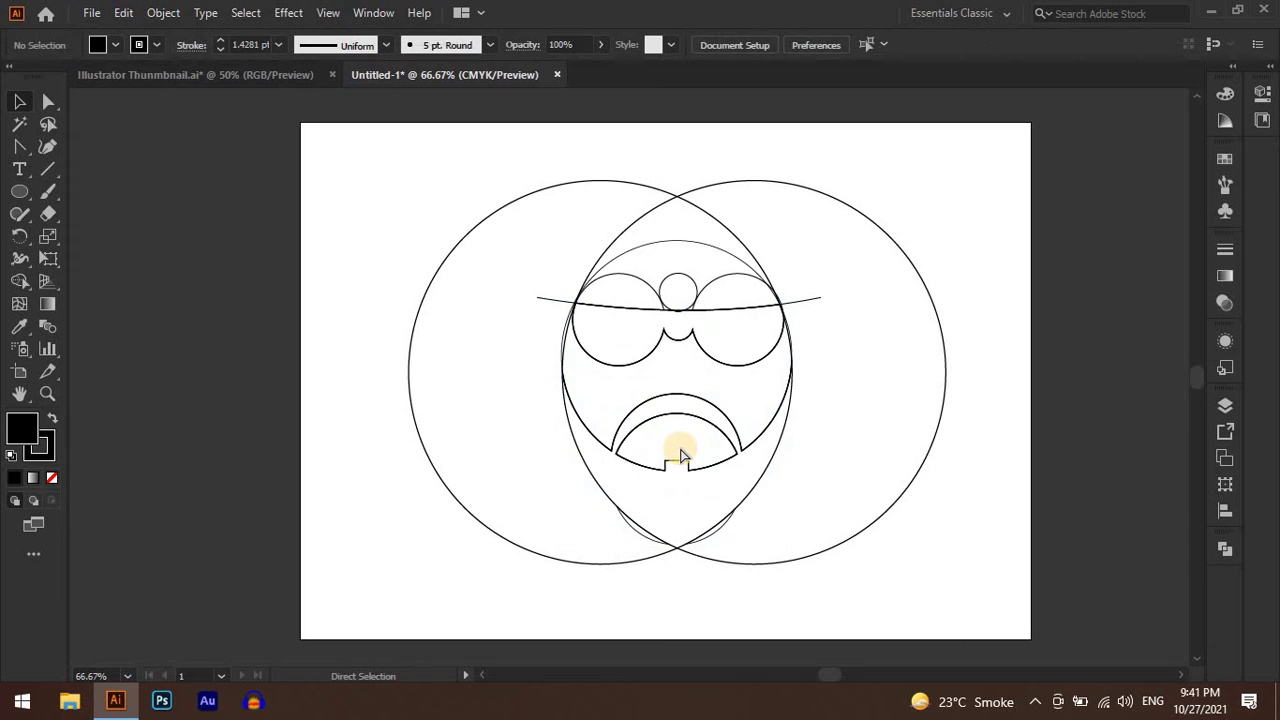
key("ctrl+minus")
left_click_drag(877, 559, 530, 239)
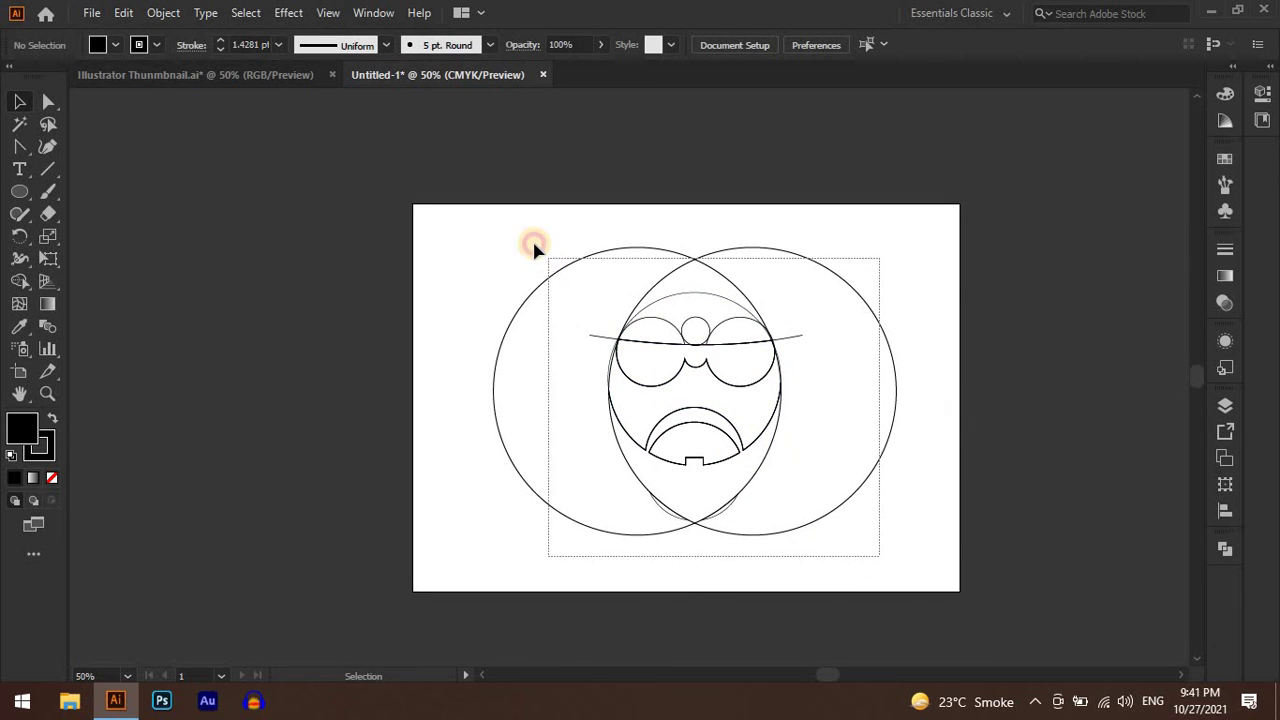
key("Delete")
Step: Paste the sunglasses and beard back in place, enlarge them, and centre the logo on the artboard
key("ctrl+z")
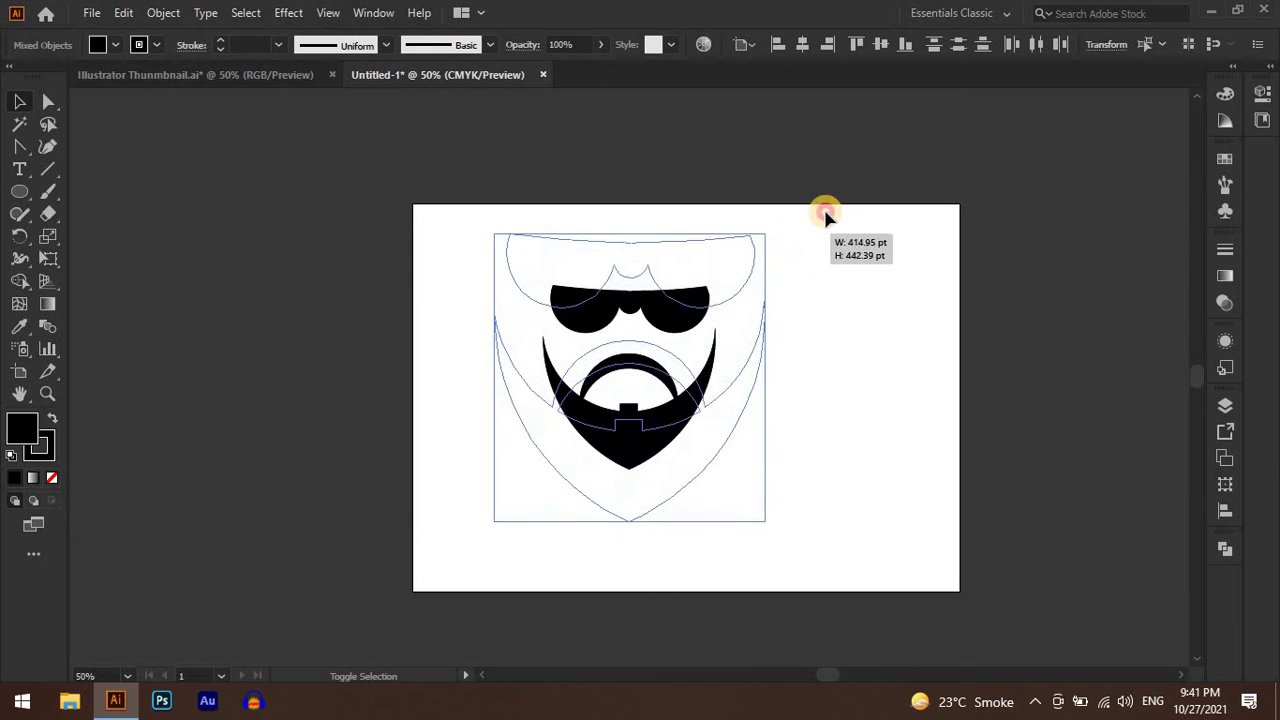
left_click_drag(764, 254, 818, 203)
left_click_drag(712, 442, 800, 449)
left_click(894, 431)
left_click_drag(890, 469, 765, 433)
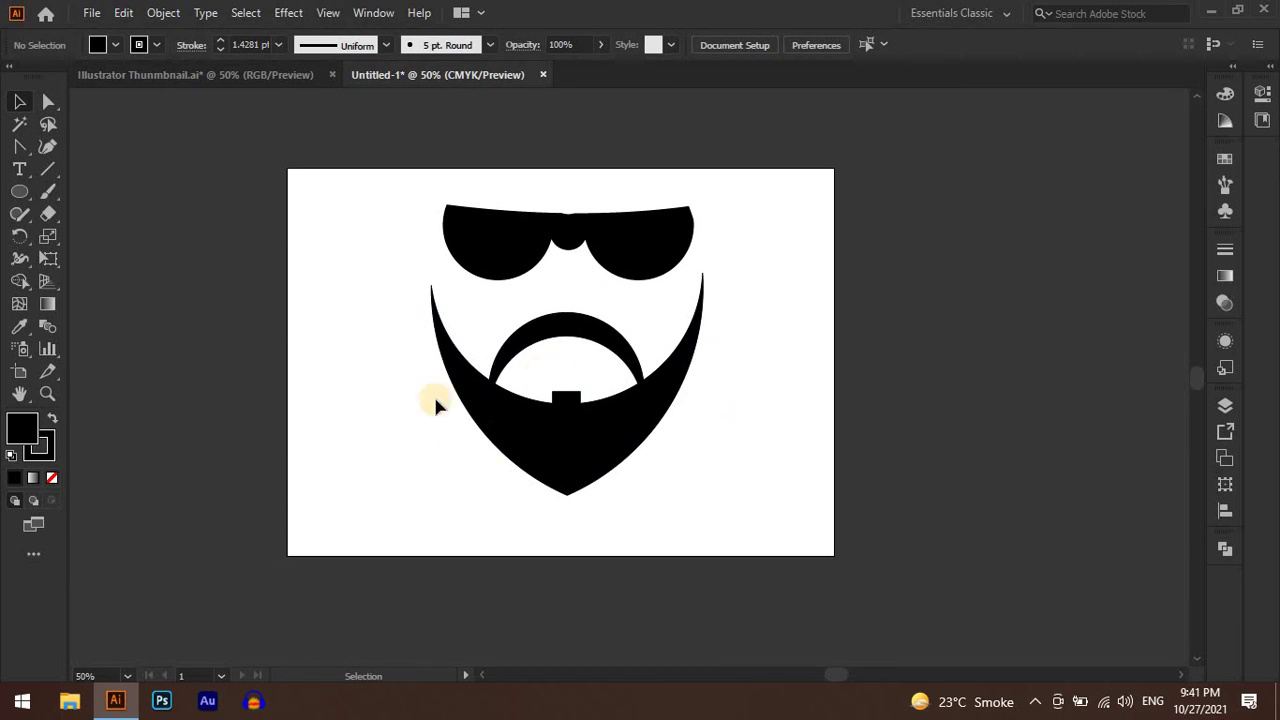